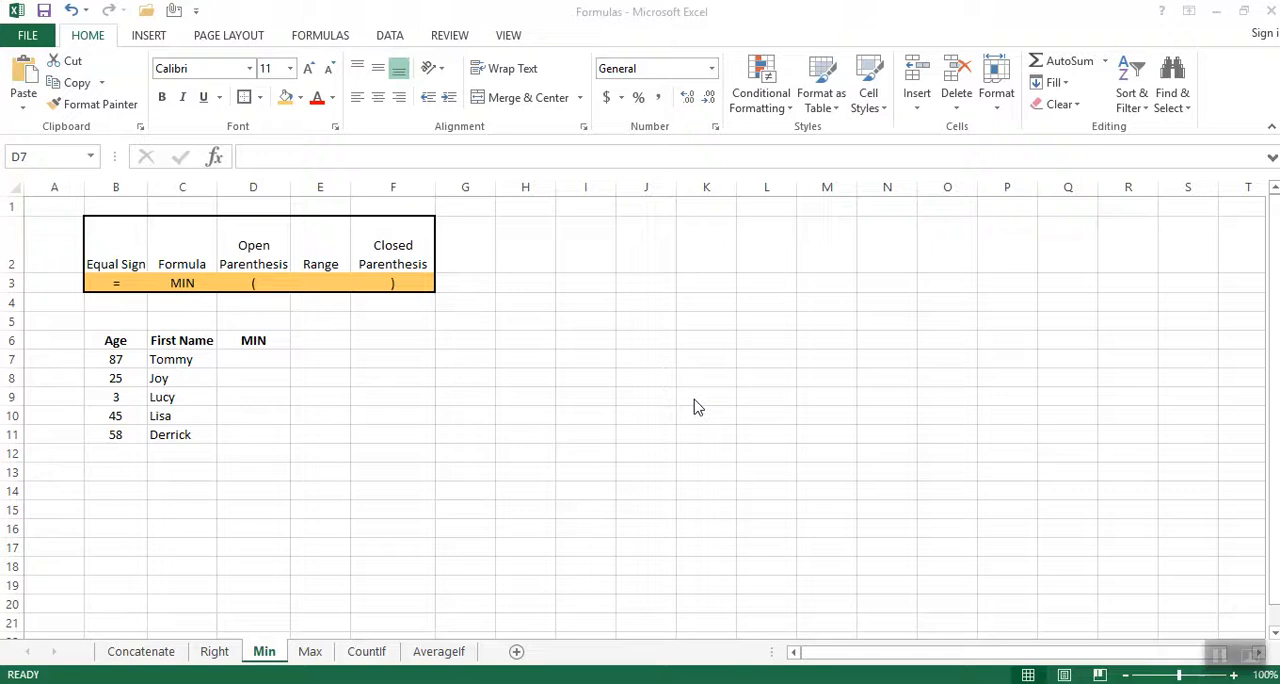
# Examine the formula syntax table in rows 2 and 3, covering the equal sign, formula name, parentheses and range.
pyautogui.click(112, 253)
pyautogui.click(186, 255)
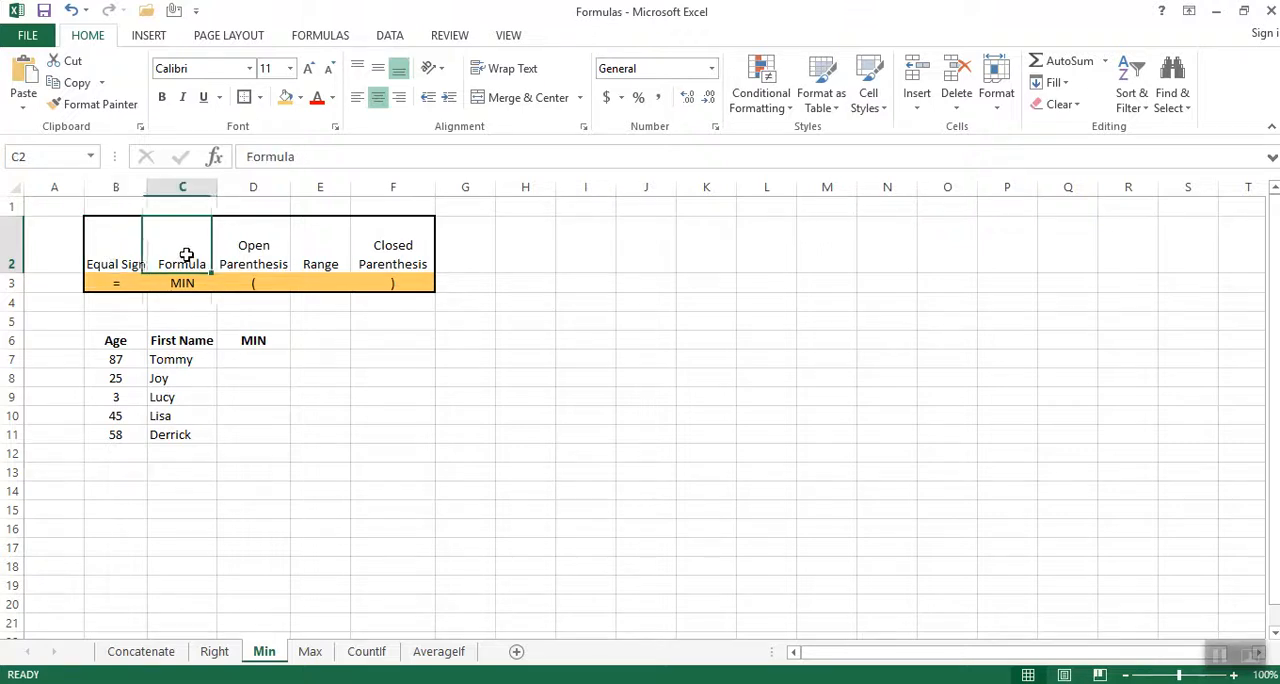
pyautogui.click(246, 246)
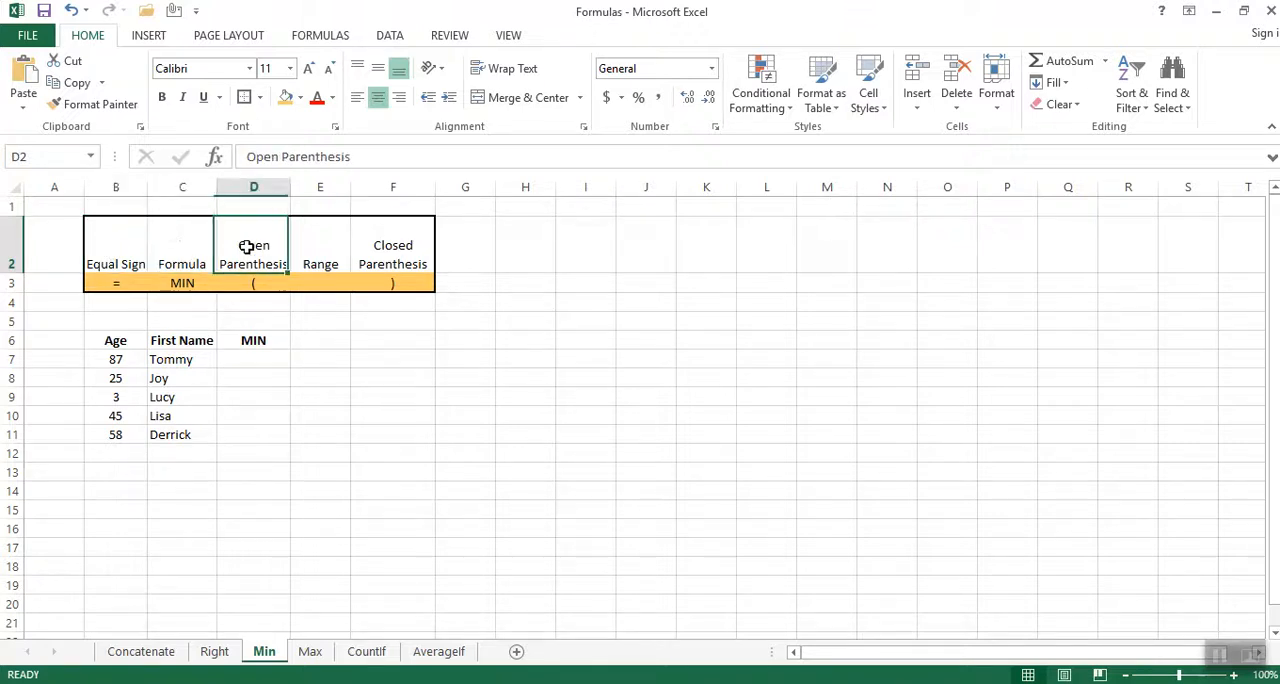
pyautogui.click(402, 249)
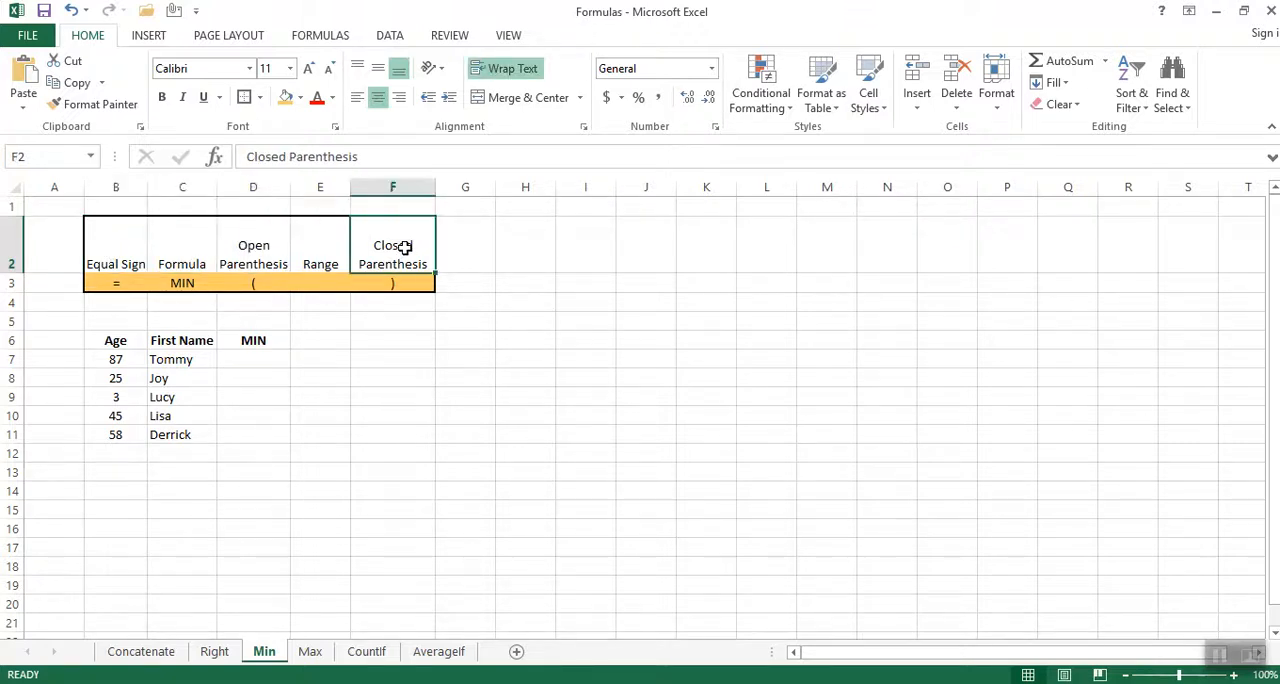
pyautogui.click(336, 248)
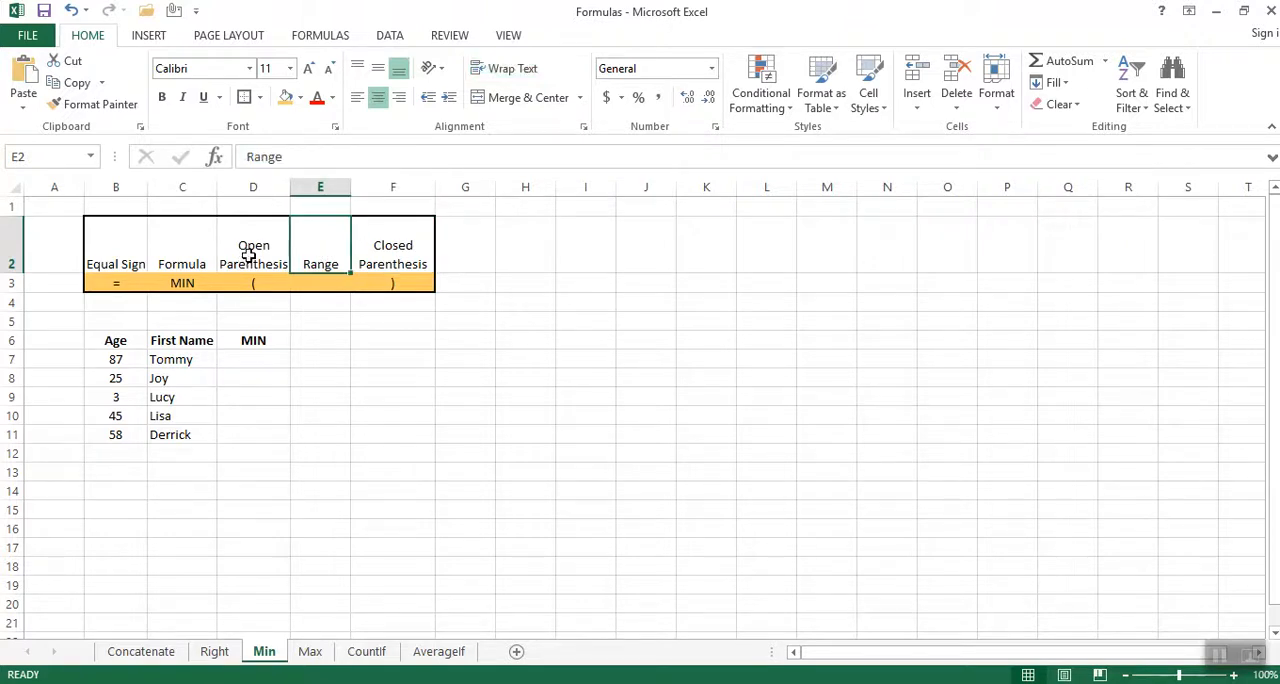
pyautogui.click(249, 255)
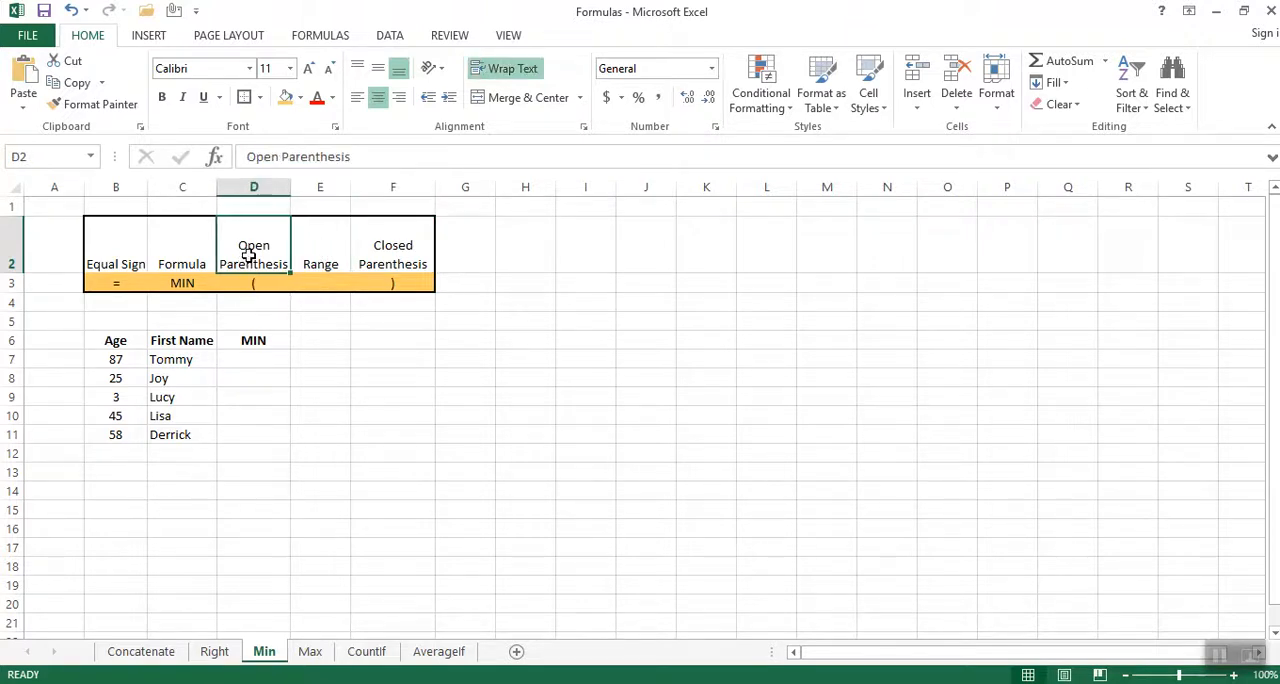
pyautogui.click(395, 249)
pyautogui.click(317, 249)
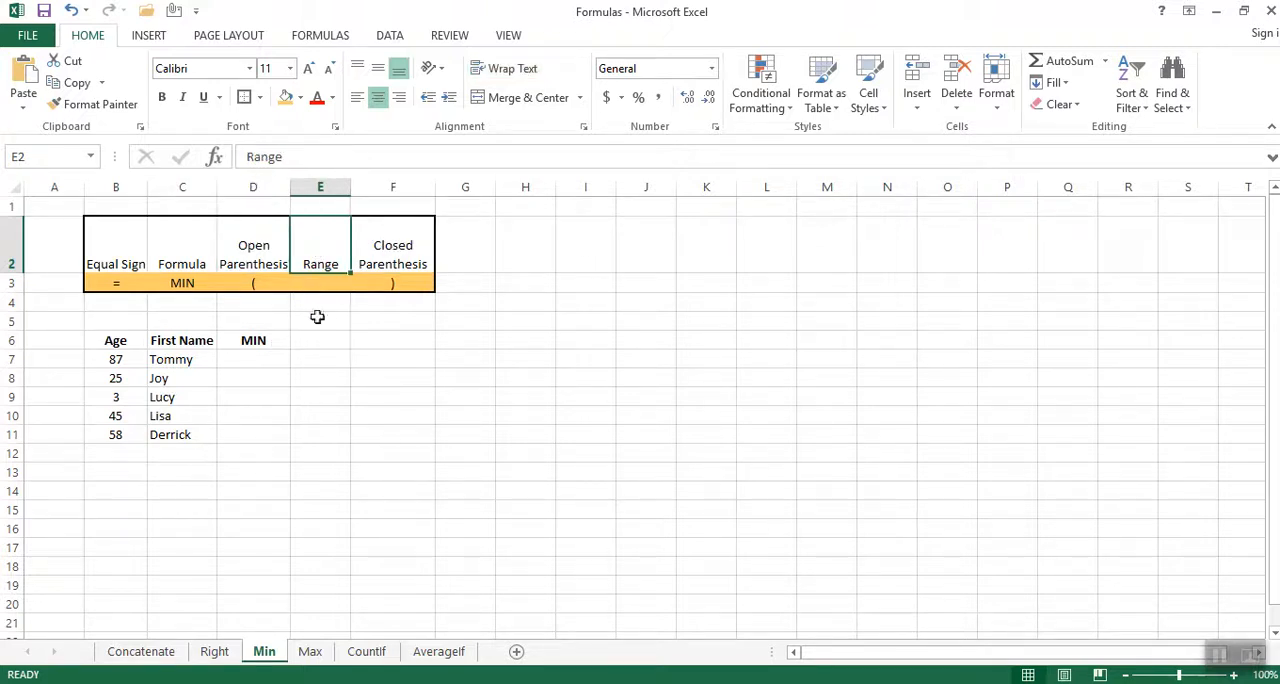
pyautogui.click(178, 282)
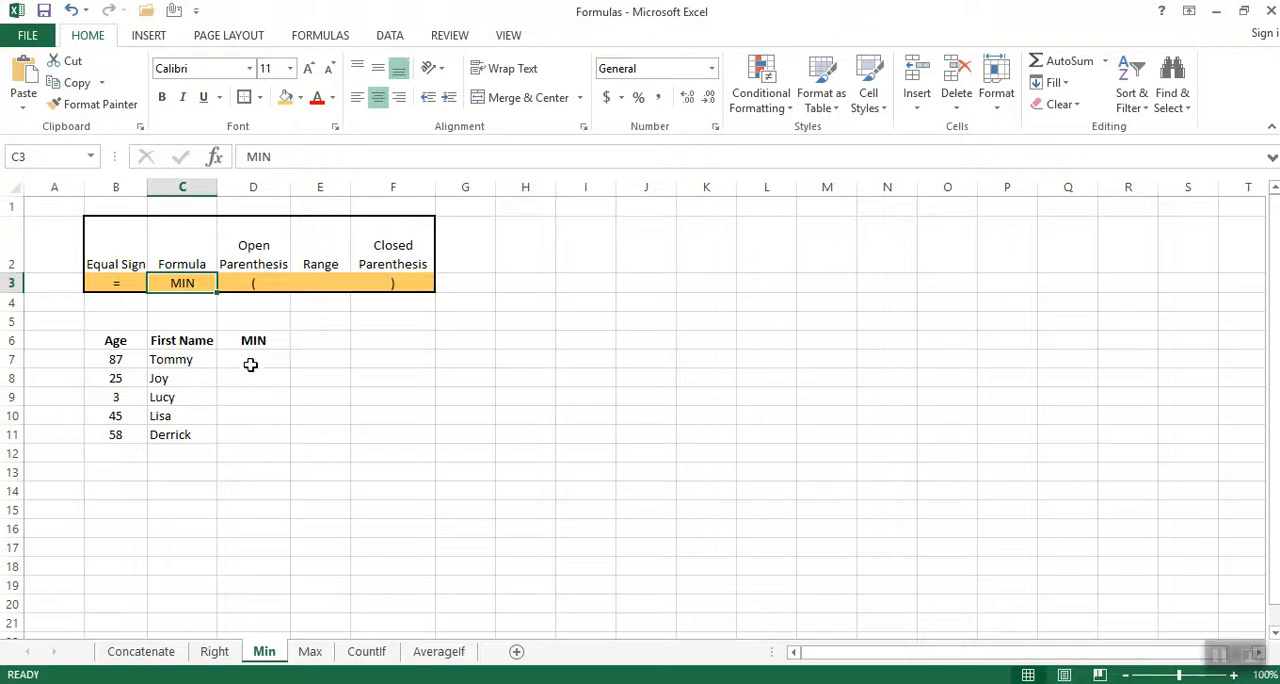
# Enter the formula =MIN(B7:B11) in cell E6 to find the lowest age.
pyautogui.click(252, 358)
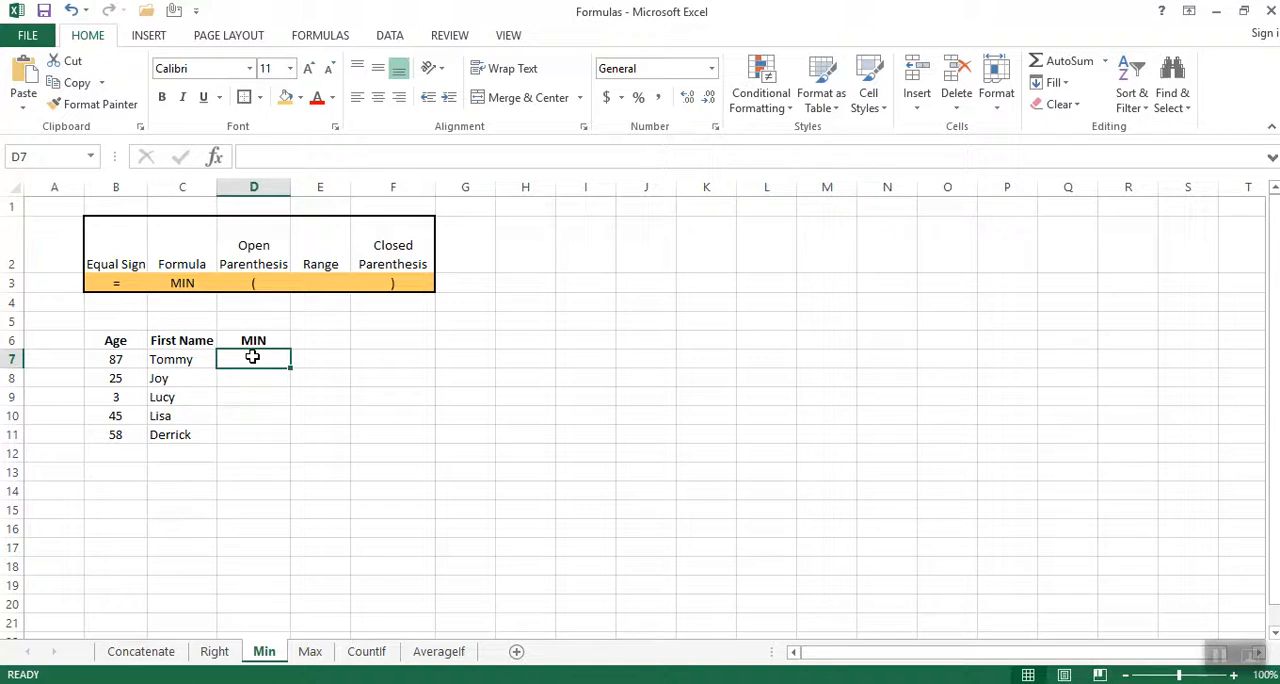
pyautogui.click(323, 341)
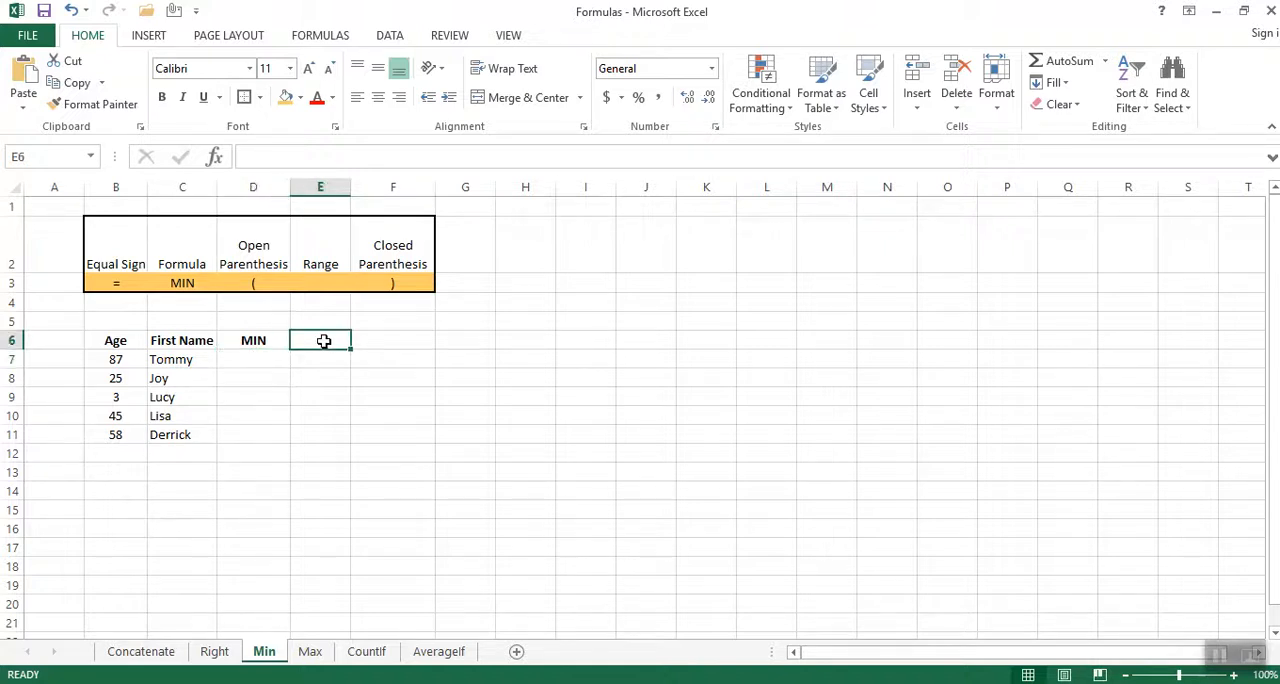
pyautogui.write('=')
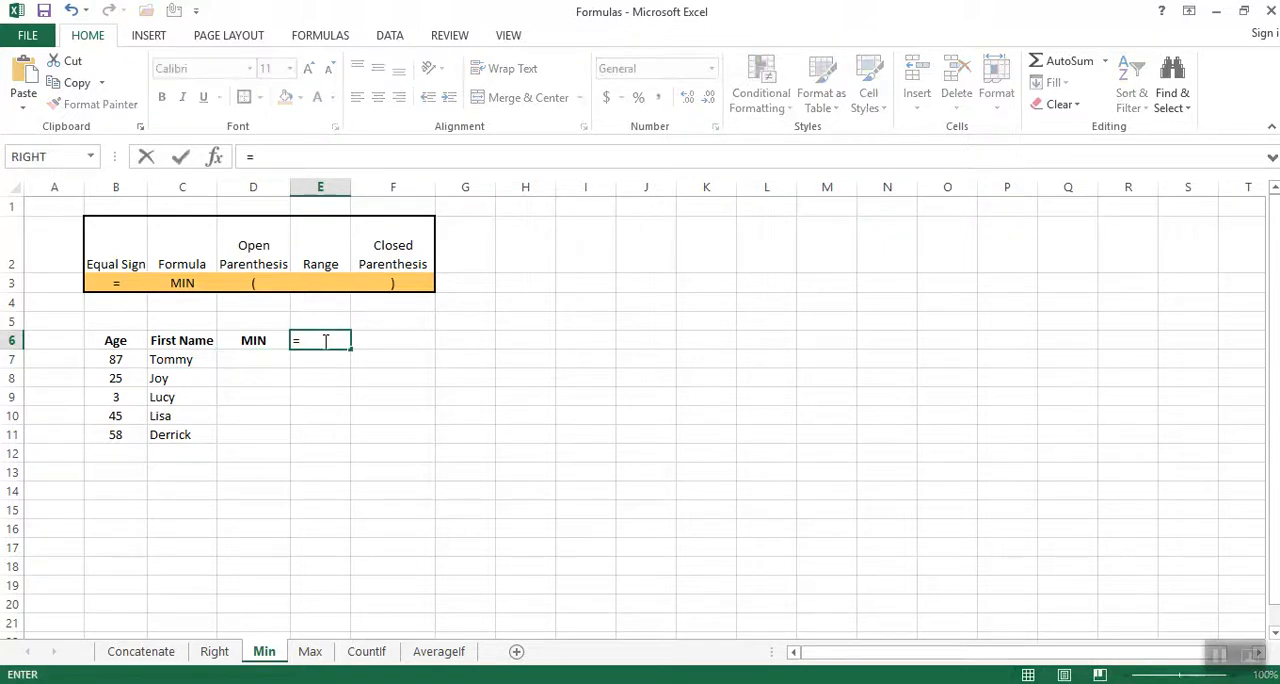
pyautogui.write('min')
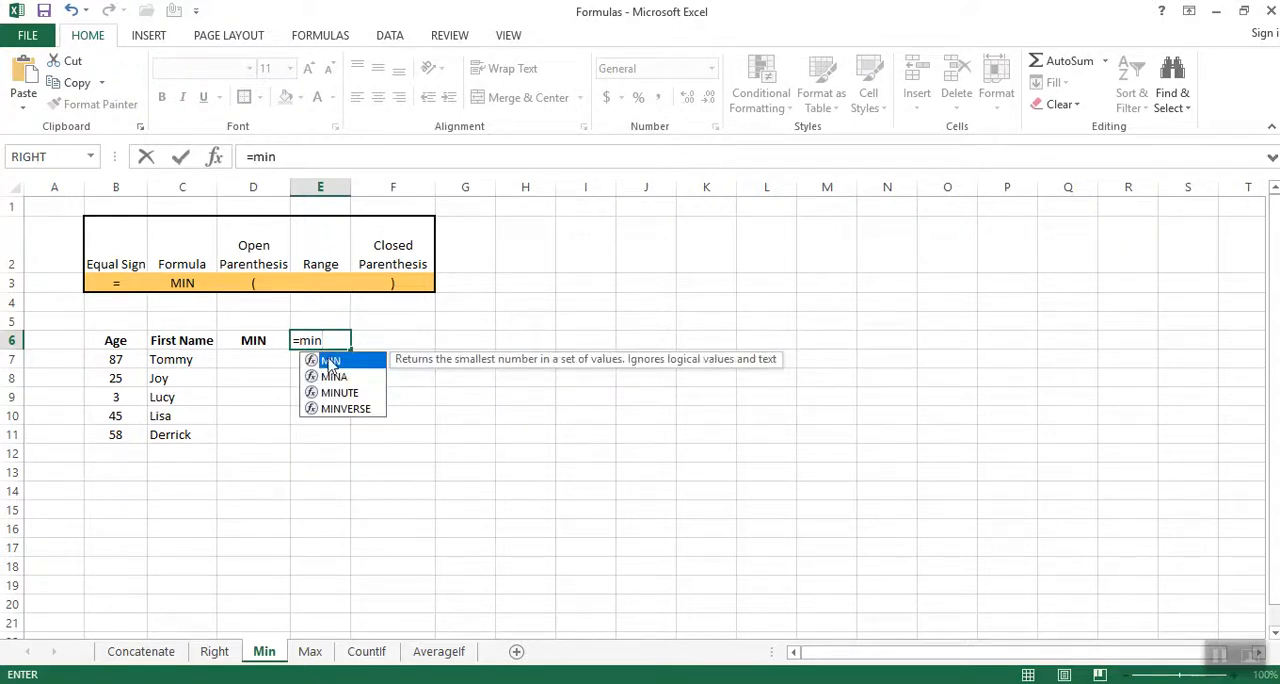
pyautogui.doubleClick(330, 361)
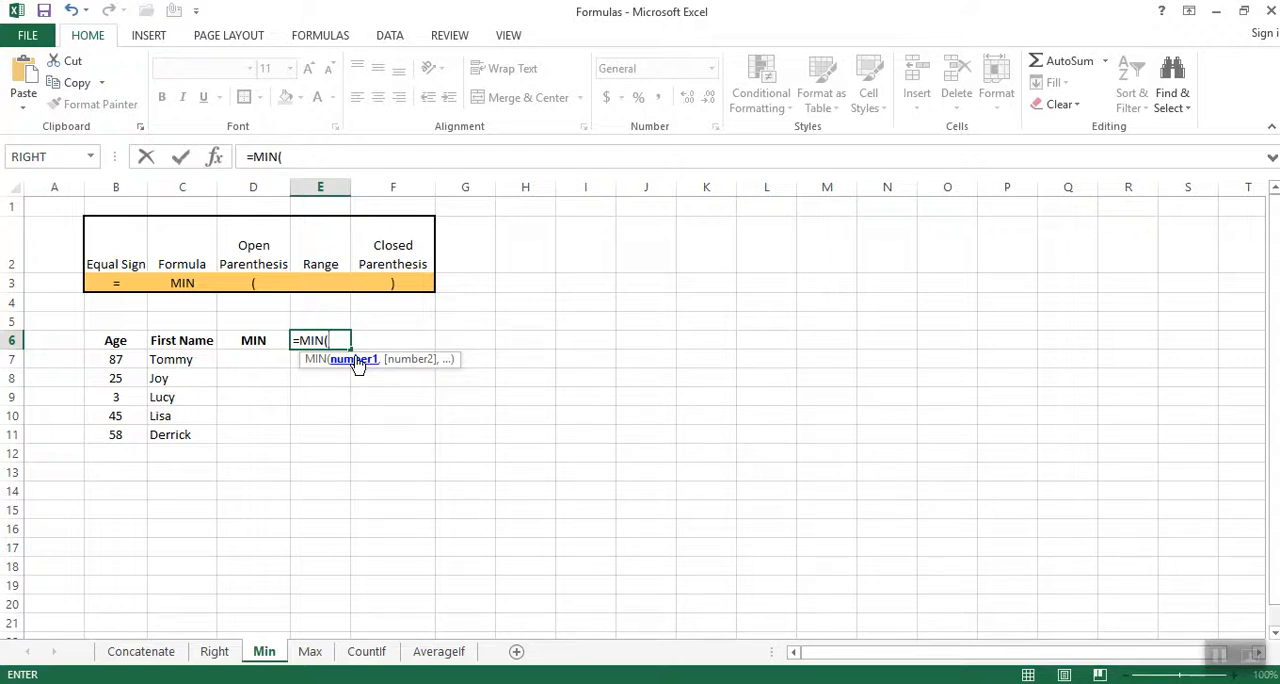
pyautogui.moveTo(110, 360); pyautogui.dragTo(113, 431)
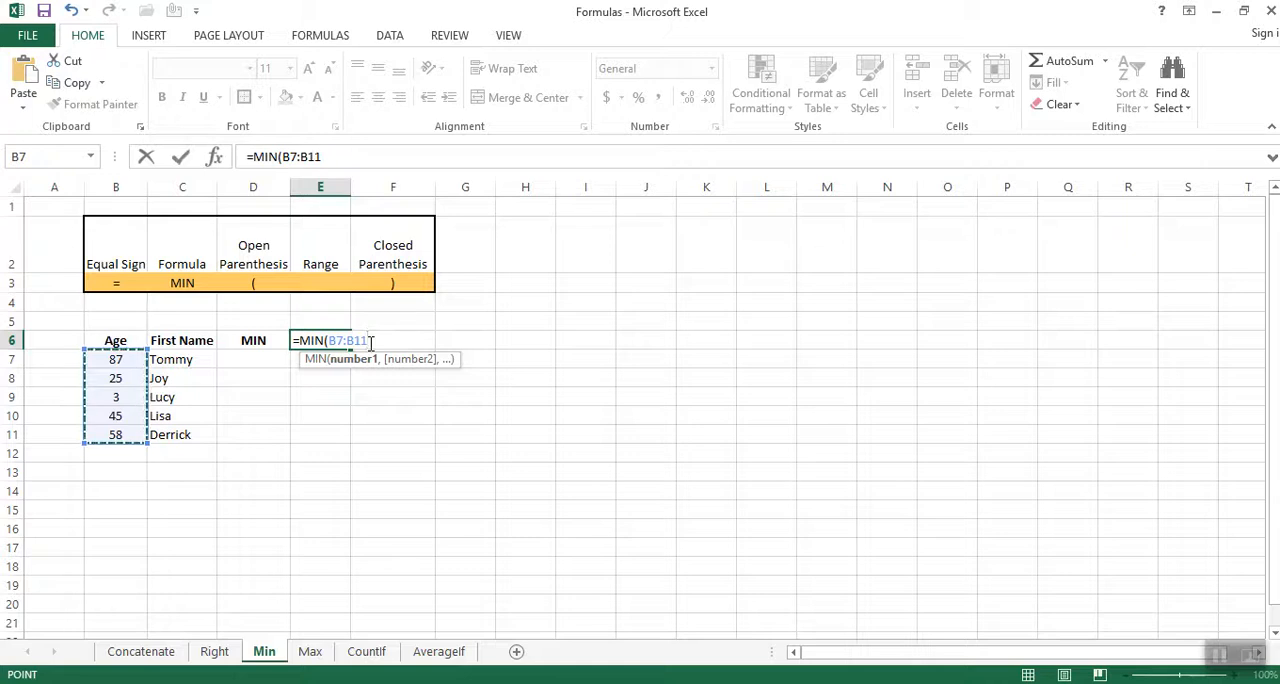
pyautogui.write(')')
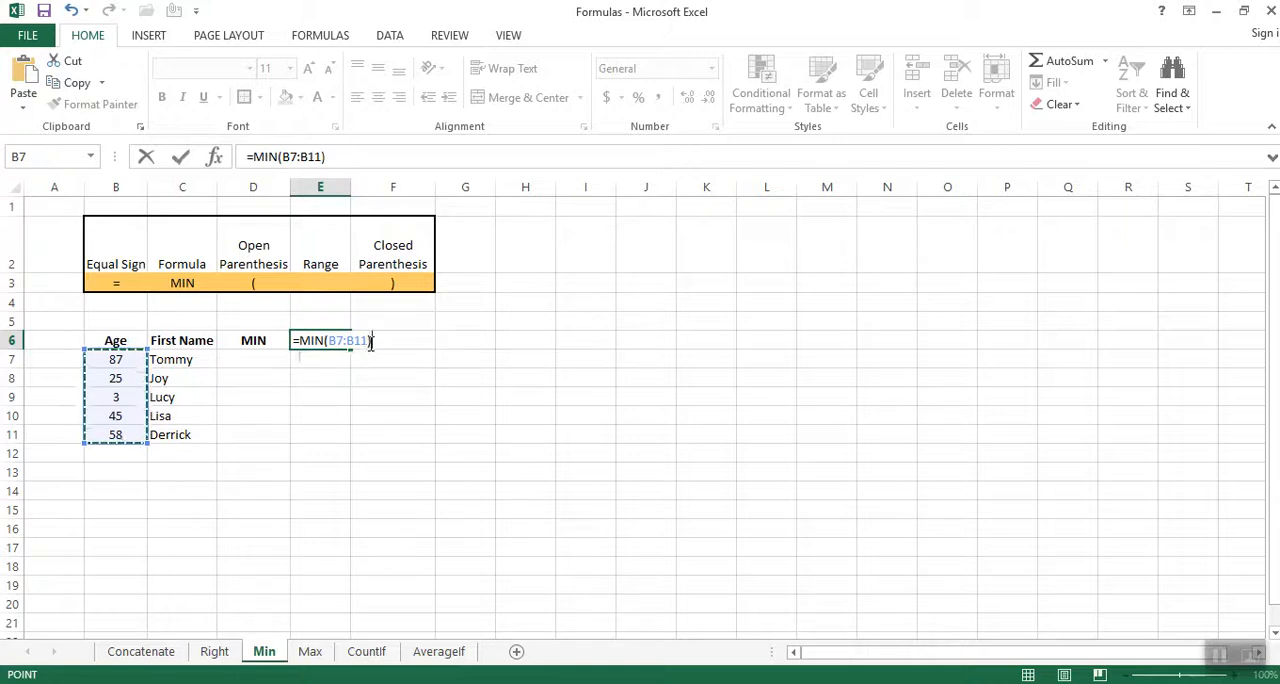
pyautogui.press('Return')
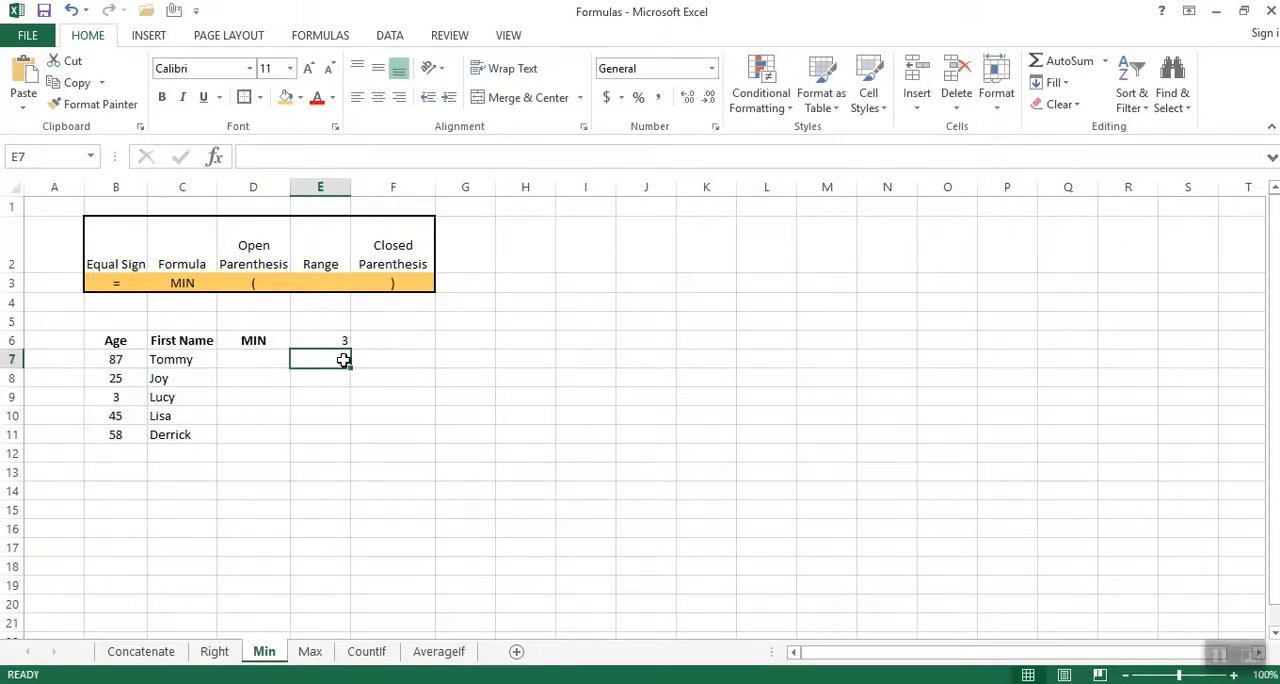
# Start inserting a function in cell D7, search for "Min" and choose the MIN function.
pyautogui.click(330, 342)
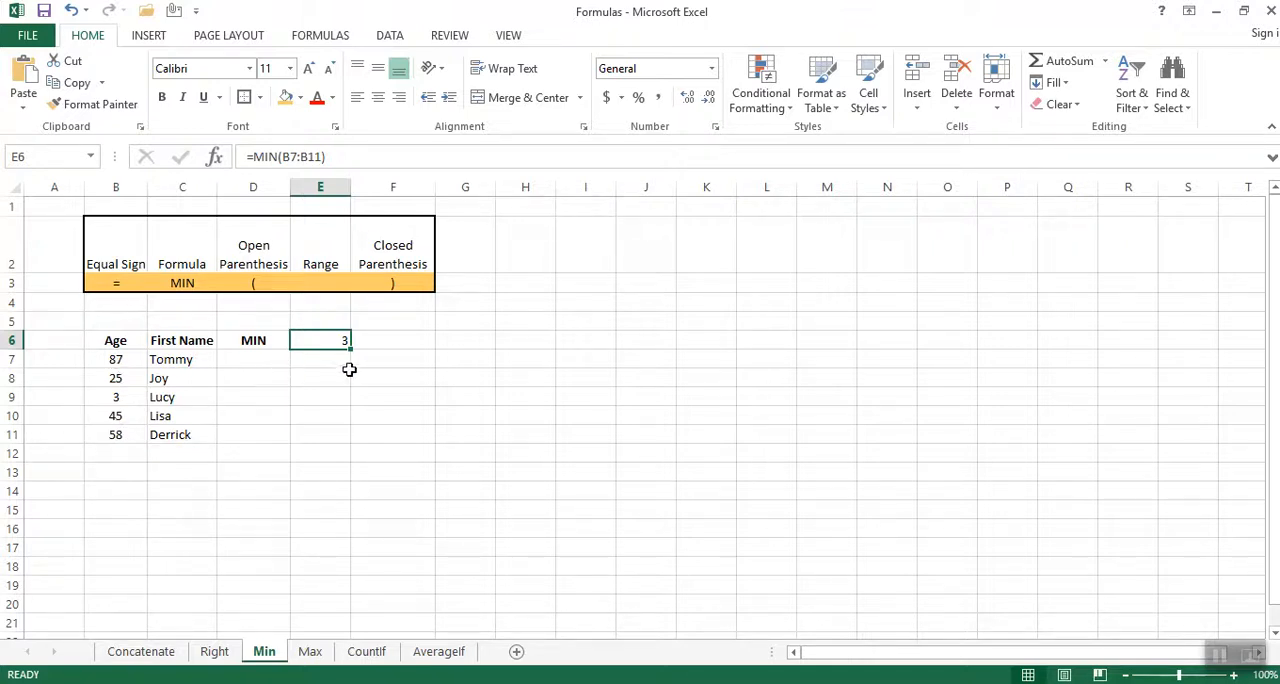
pyautogui.click(256, 362)
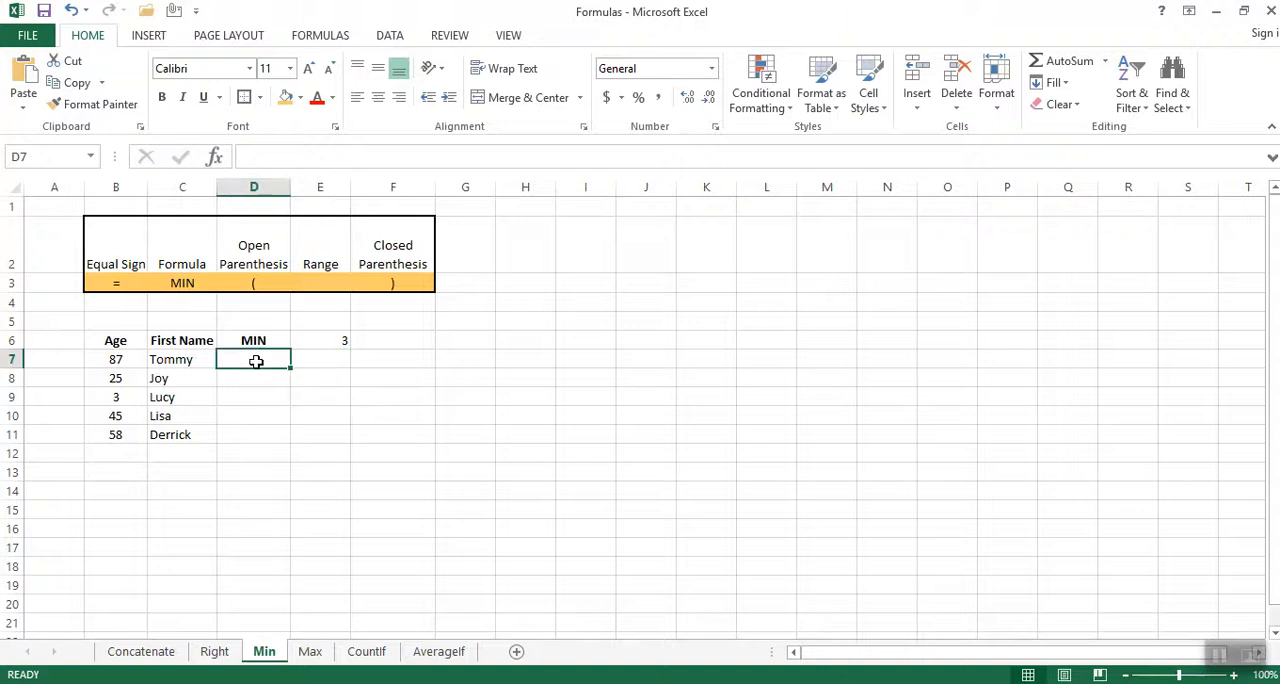
pyautogui.click(318, 36)
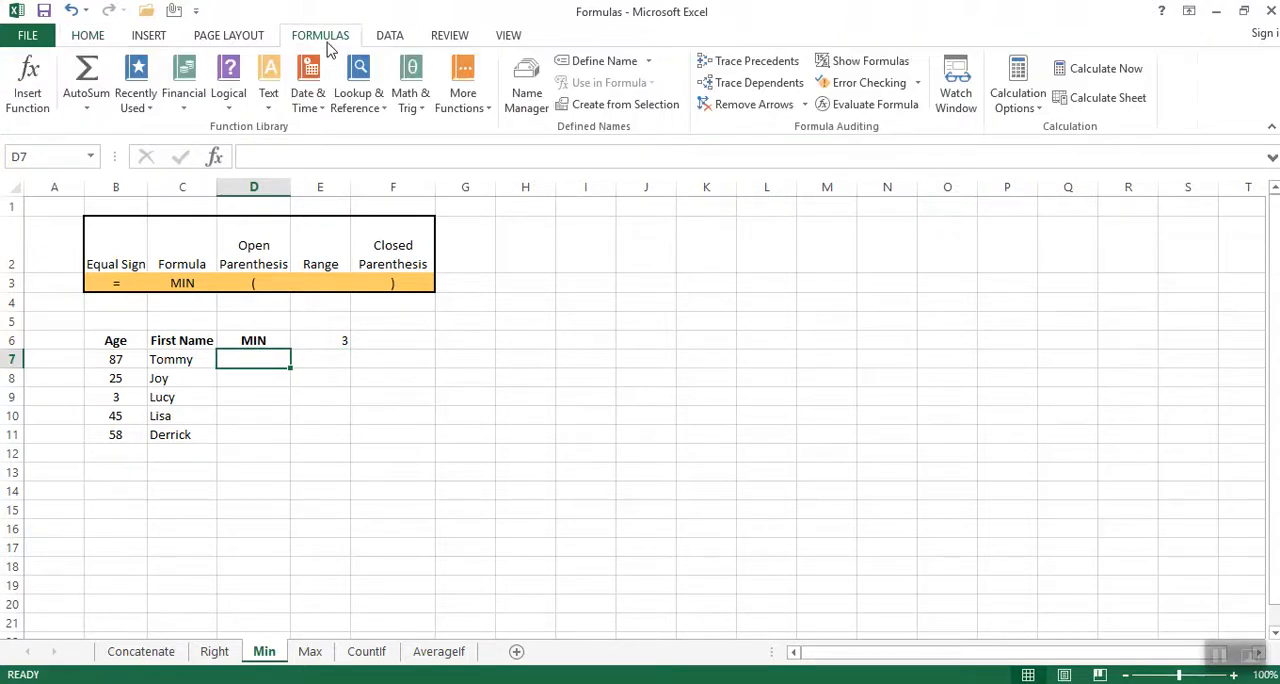
pyautogui.click(28, 82)
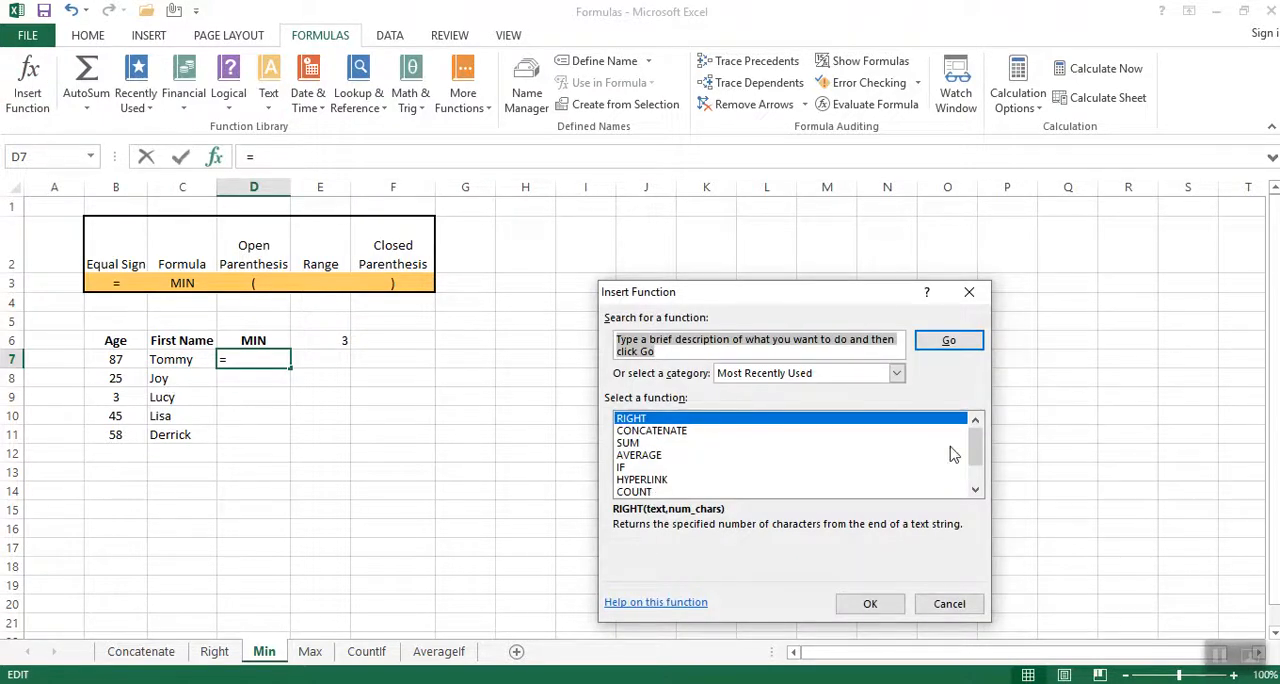
pyautogui.moveTo(973, 458); pyautogui.dragTo(792, 413)
pyautogui.write('Min')
pyautogui.click(949, 340)
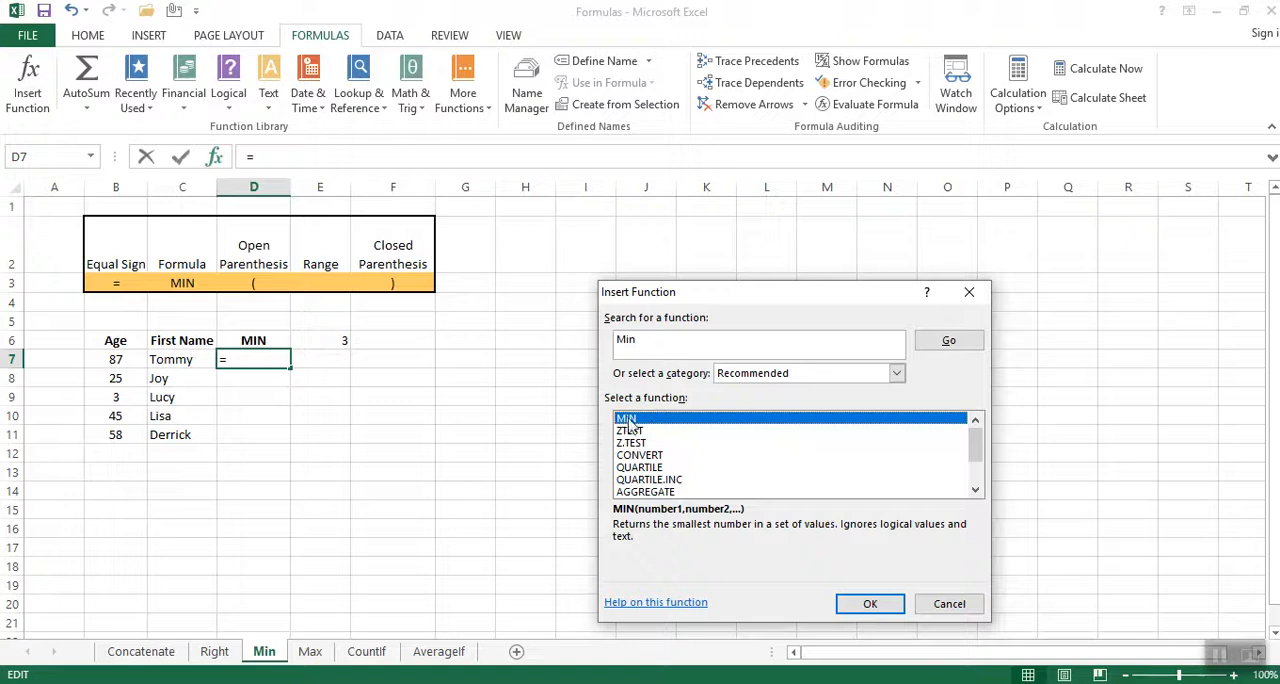
pyautogui.doubleClick(626, 420)
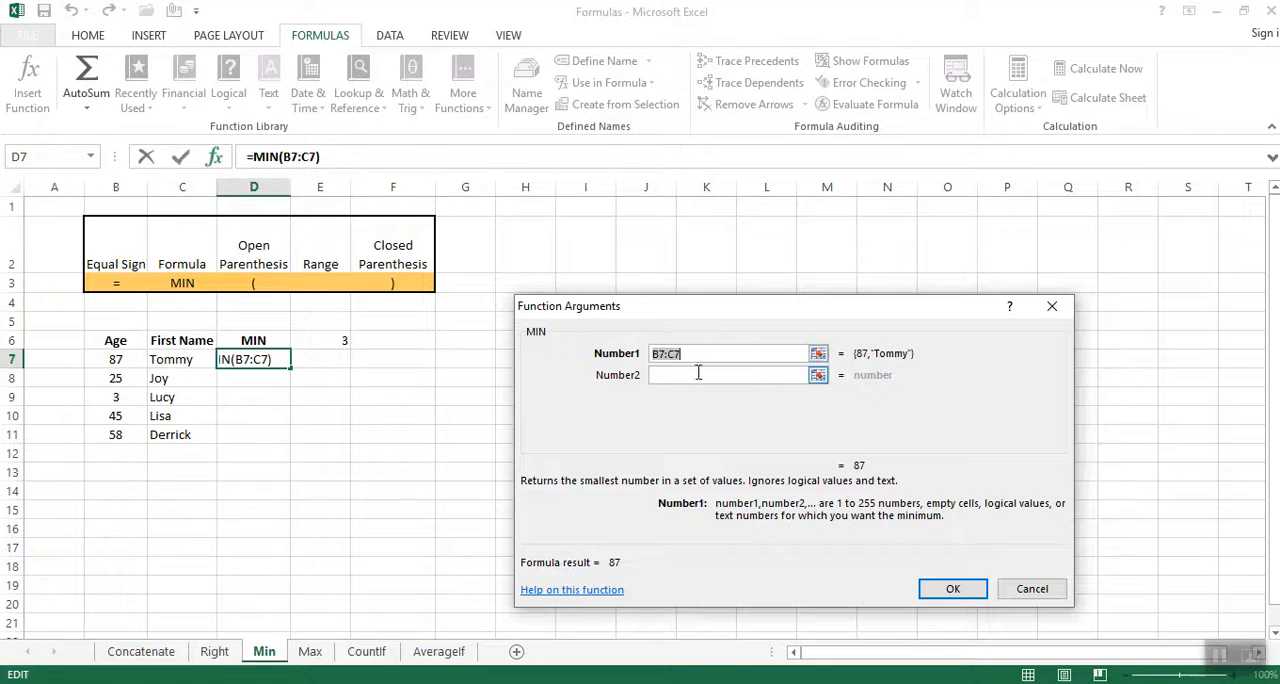
# Replace the suggested Number1 argument with the age range B7:B11 and insert the MIN function in D7.
pyautogui.press('Delete')
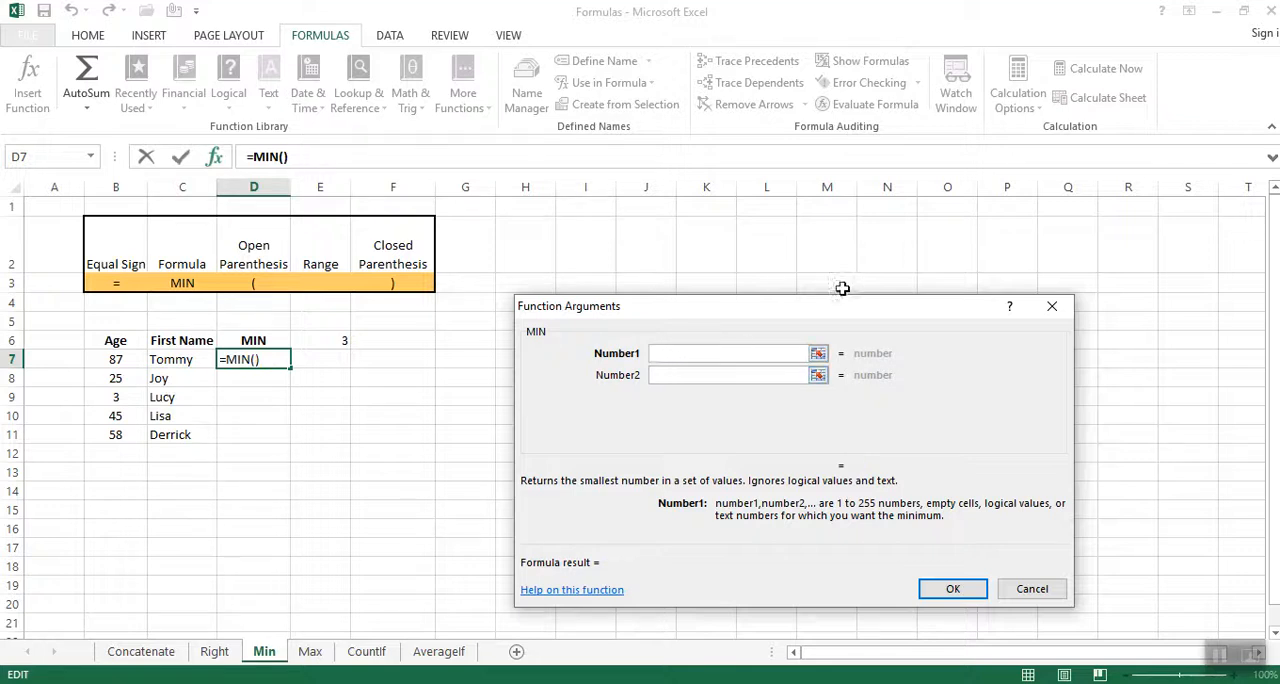
pyautogui.click(818, 355)
pyautogui.moveTo(110, 362); pyautogui.dragTo(109, 435)
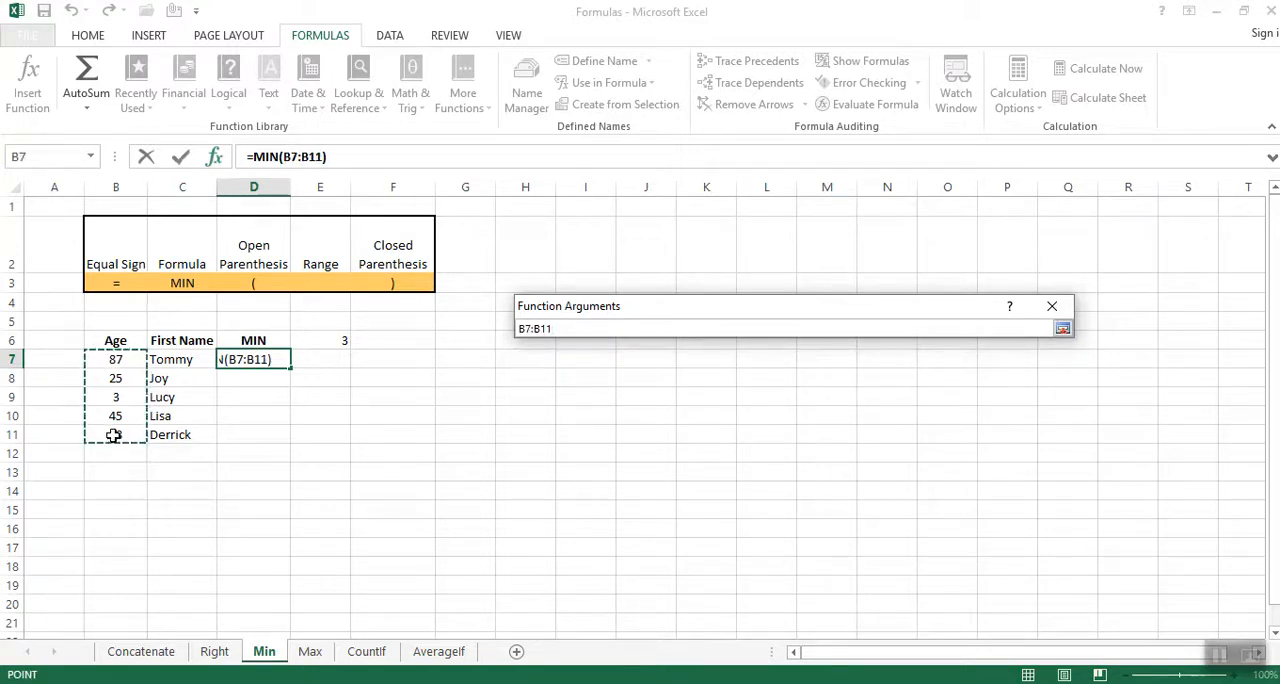
pyautogui.click(1062, 328)
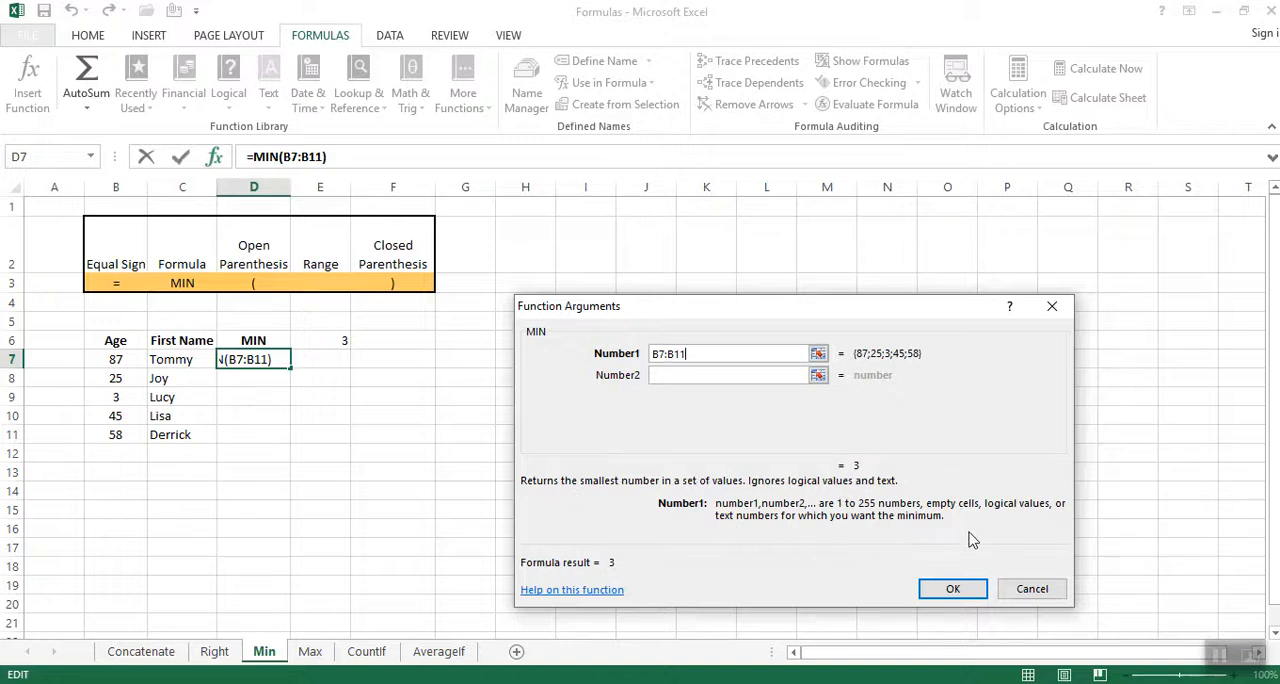
pyautogui.click(950, 588)
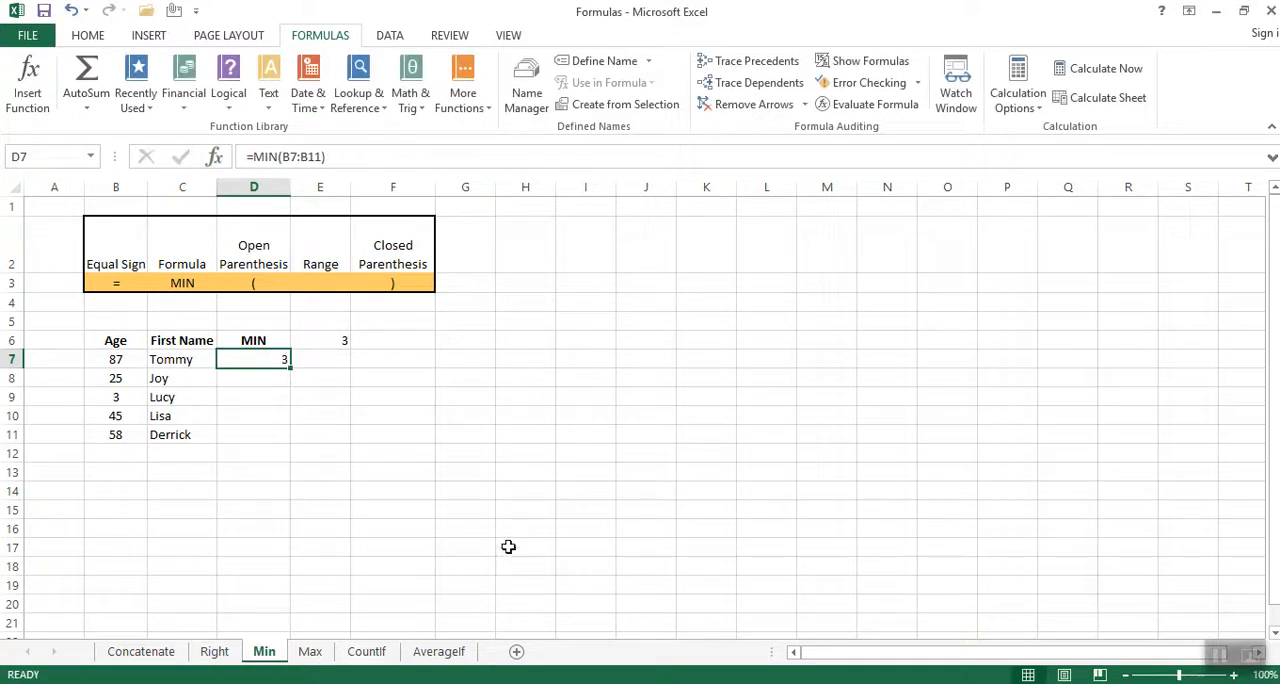
pyautogui.click(1220, 657)
pyautogui.click(230, 362)
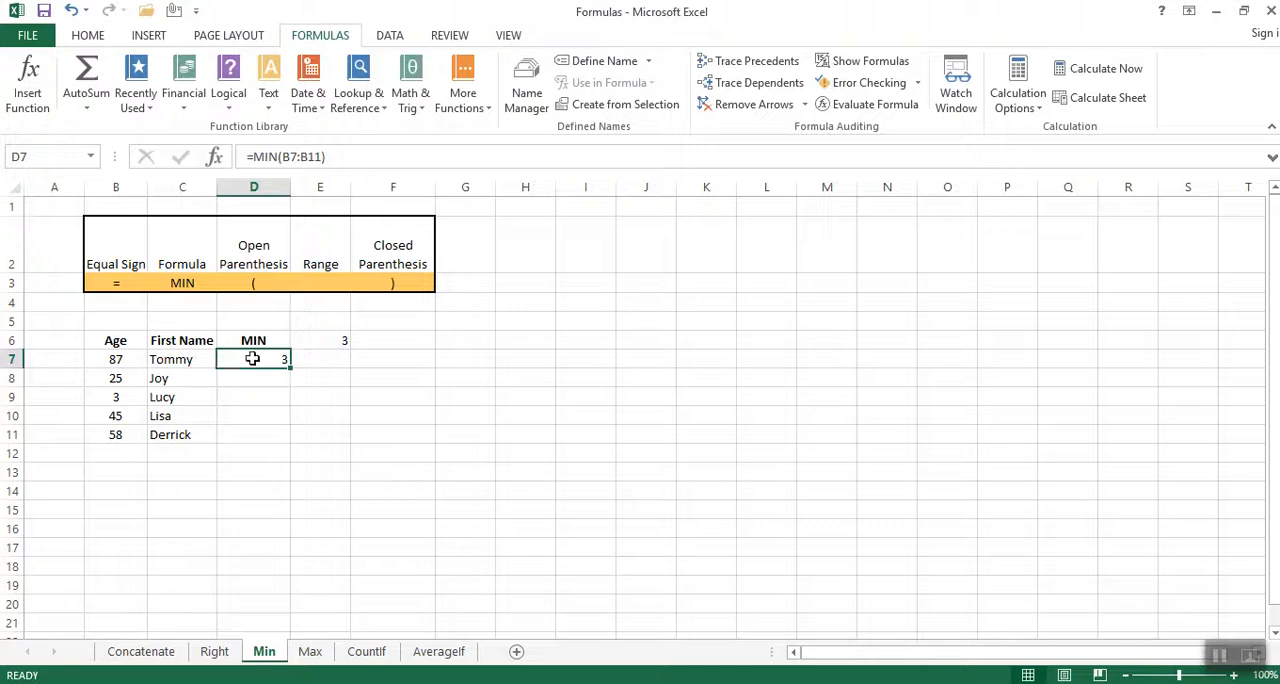
# Enter B7:B11 in cell E3, under the Range heading of the syntax table.
pyautogui.click(320, 281)
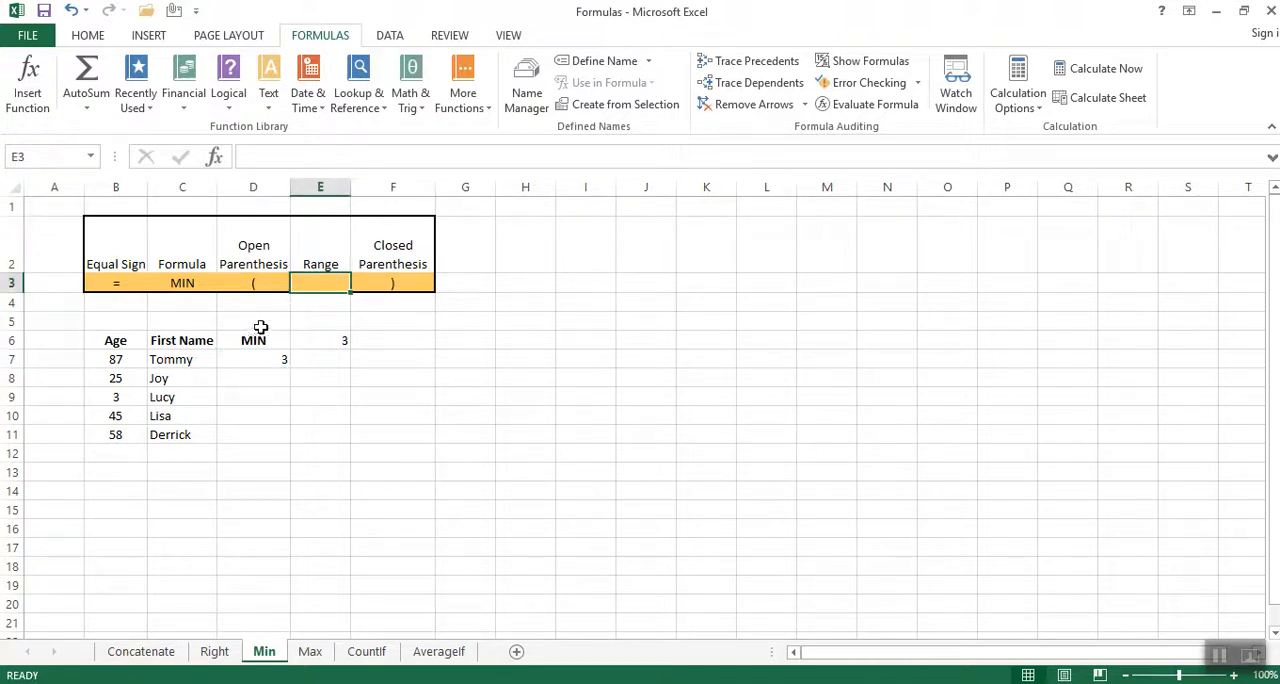
pyautogui.write('B7:')
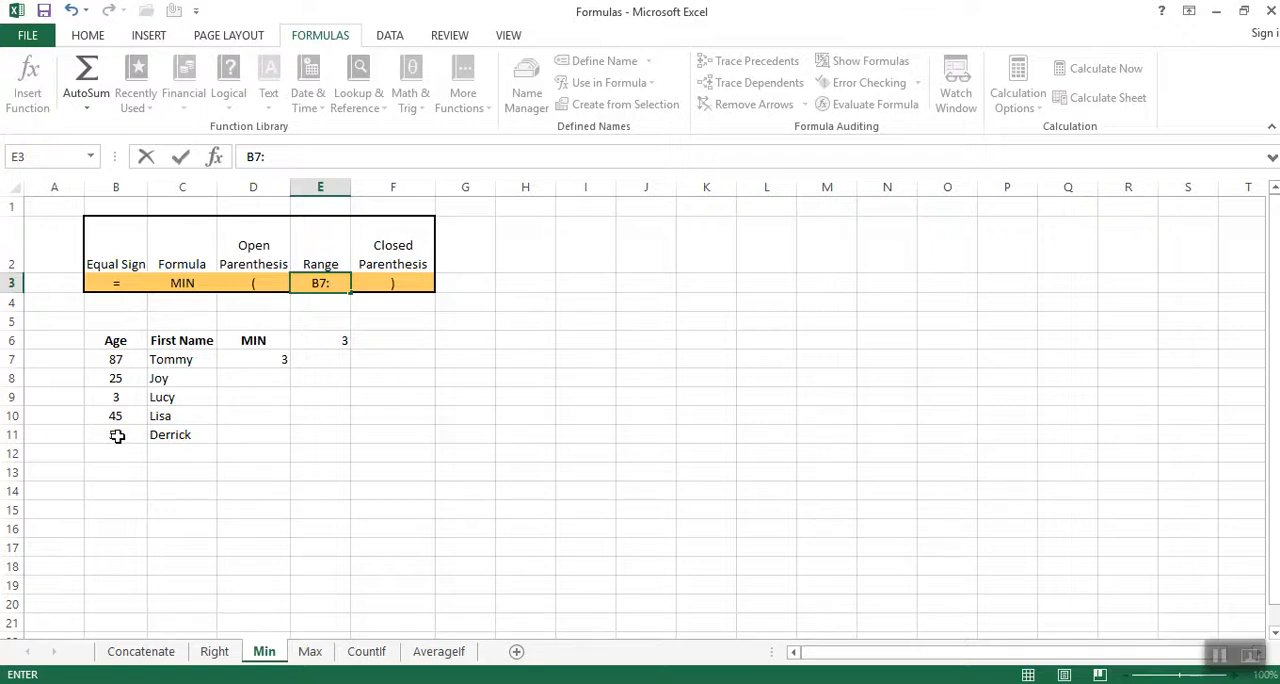
pyautogui.write('B11')
pyautogui.click(444, 408)
# Copy the whole text of the MIN formula from cell E6.
pyautogui.click(338, 342)
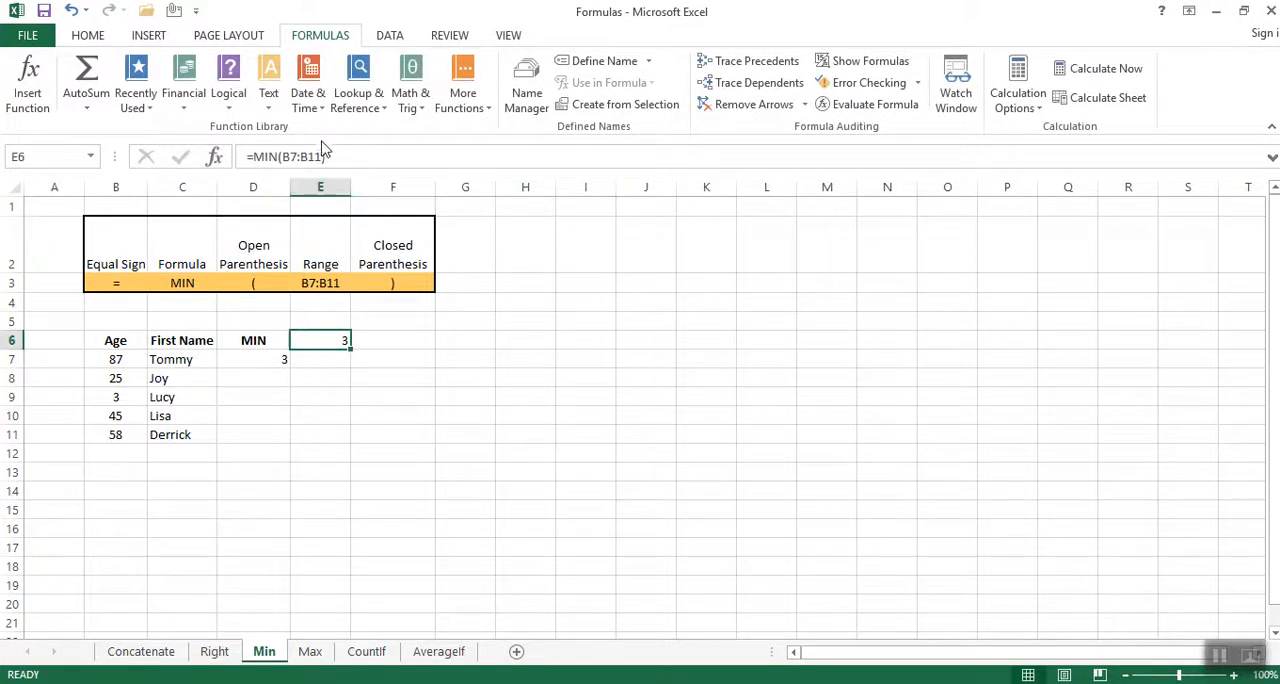
pyautogui.click(354, 156)
pyautogui.moveTo(326, 156); pyautogui.dragTo(244, 157)
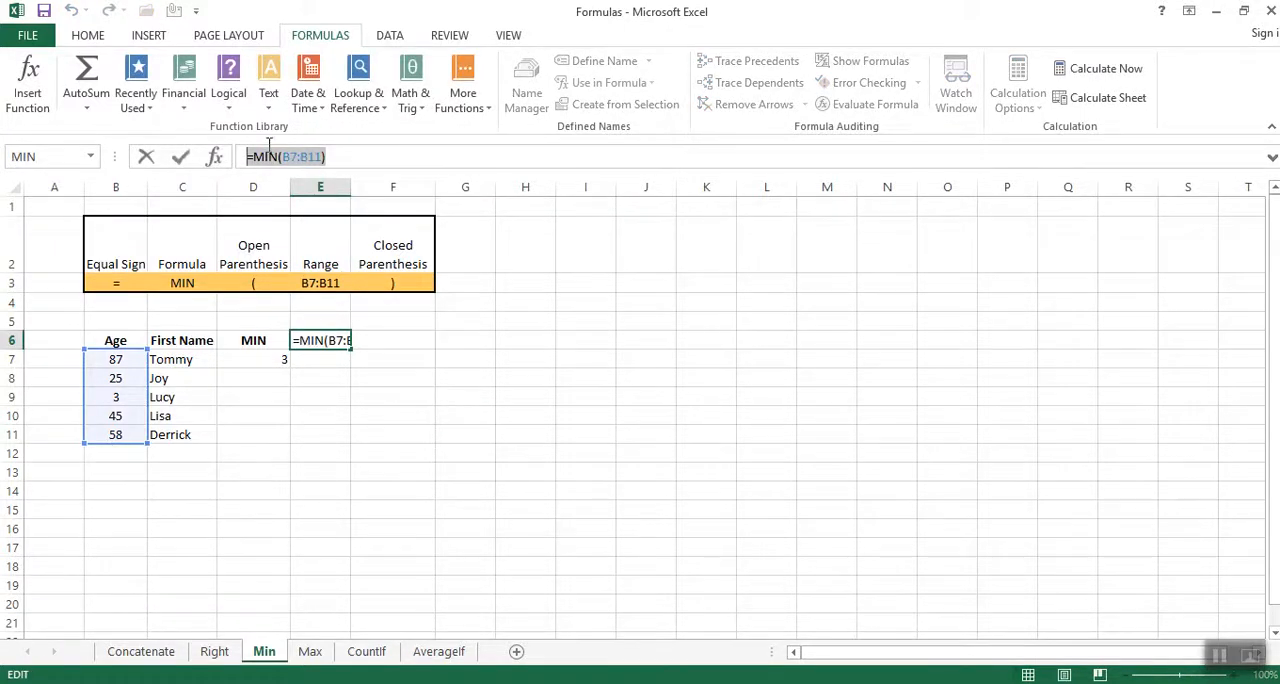
pyautogui.rightClick(265, 157)
pyautogui.click(306, 186)
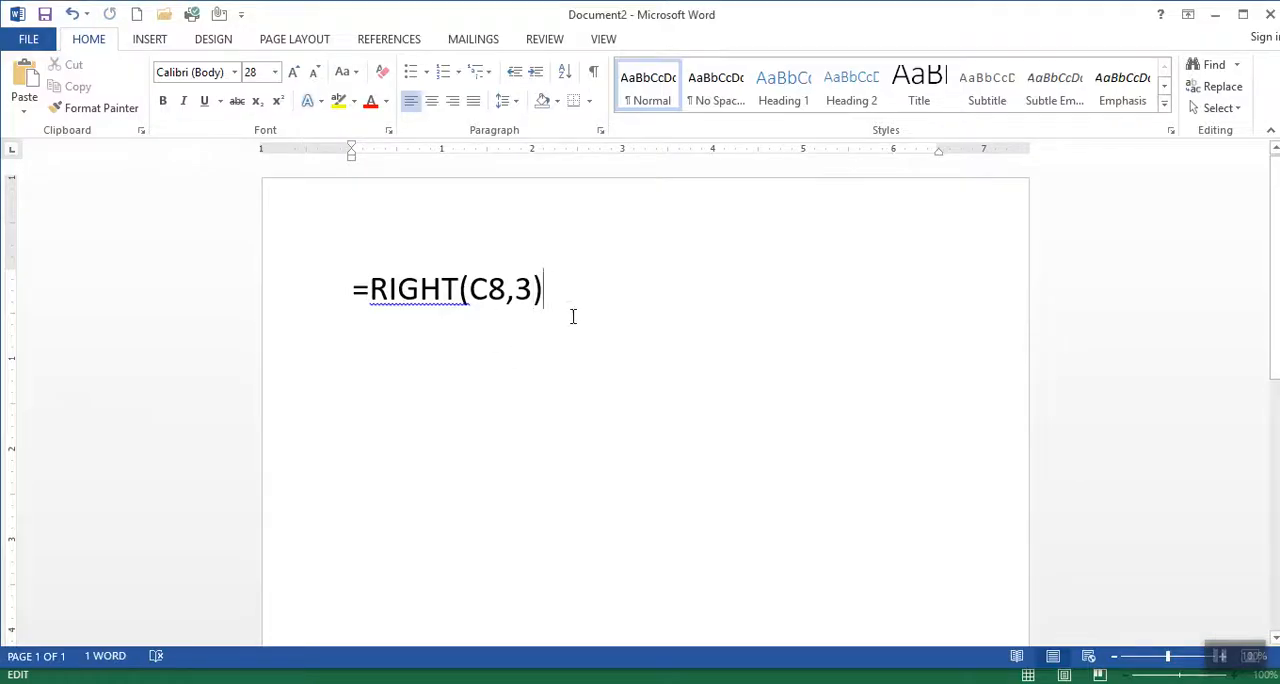
# In the Word document, replace the =RIGHT(C8,3) text with the copied MIN formula and return to the Excel workbook.
pyautogui.moveTo(573, 316); pyautogui.dragTo(291, 329)
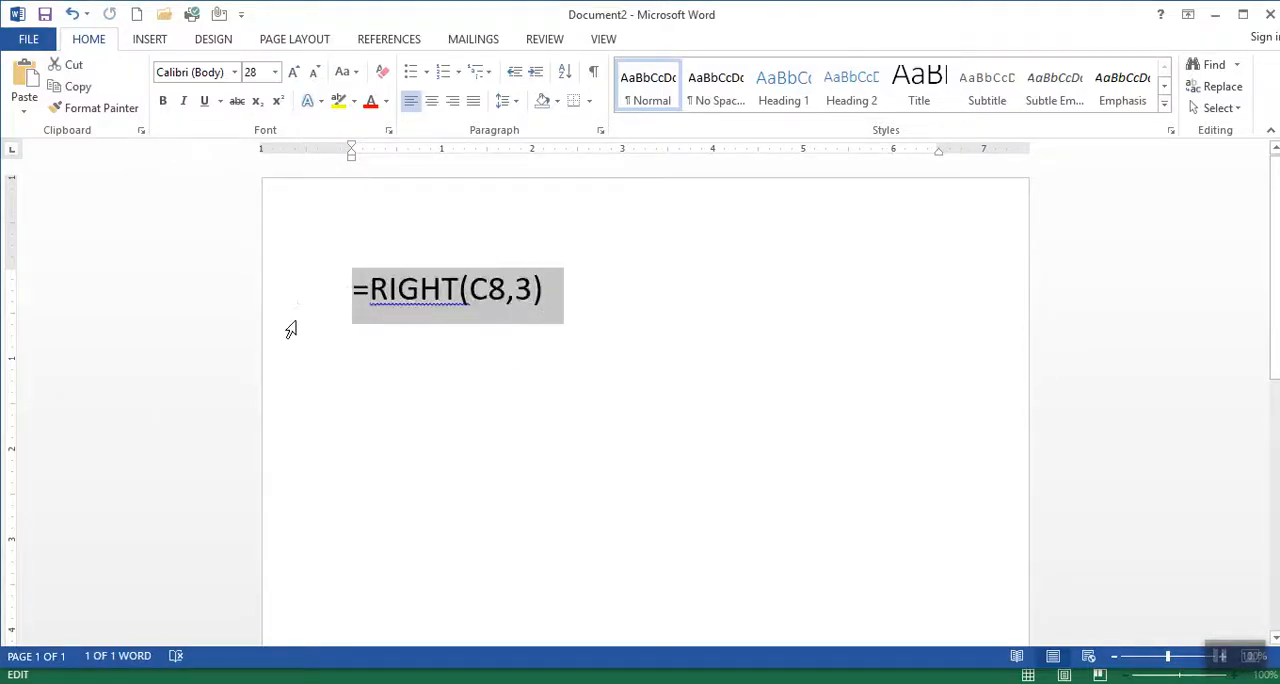
pyautogui.hotkey('ctrl', 'v')
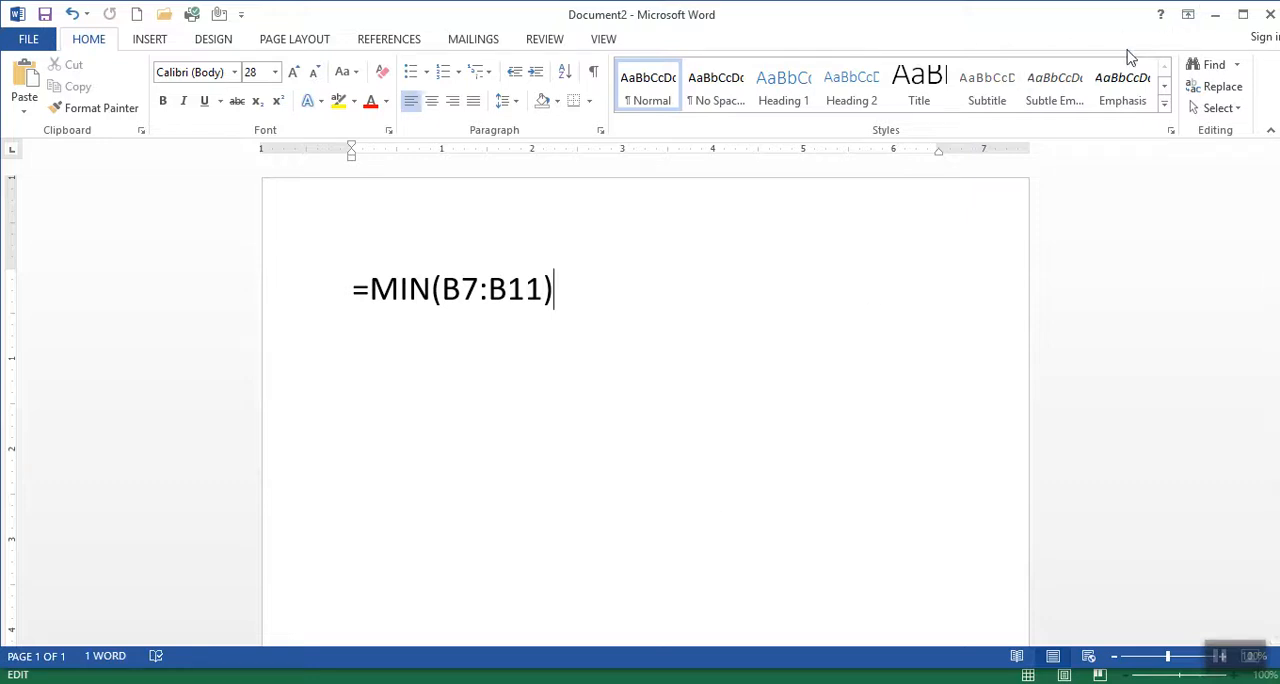
pyautogui.press('Return')
pyautogui.hotkey('alt', 'Tab')
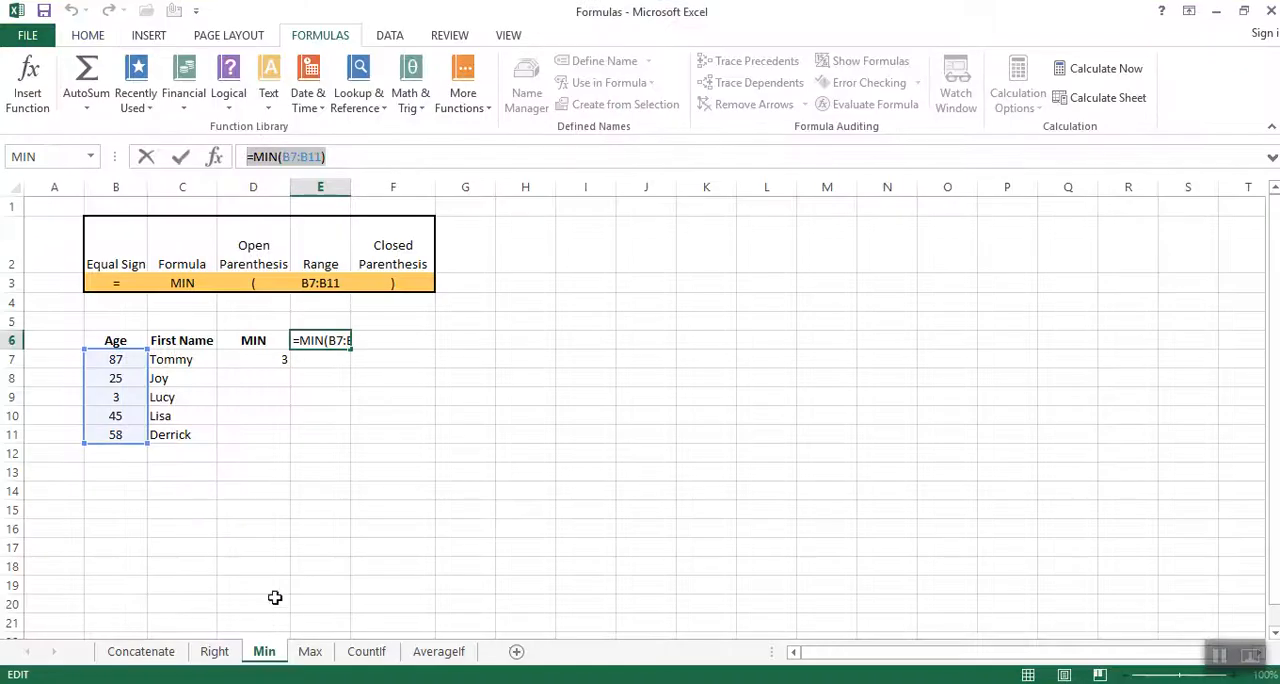
pyautogui.click(310, 651)
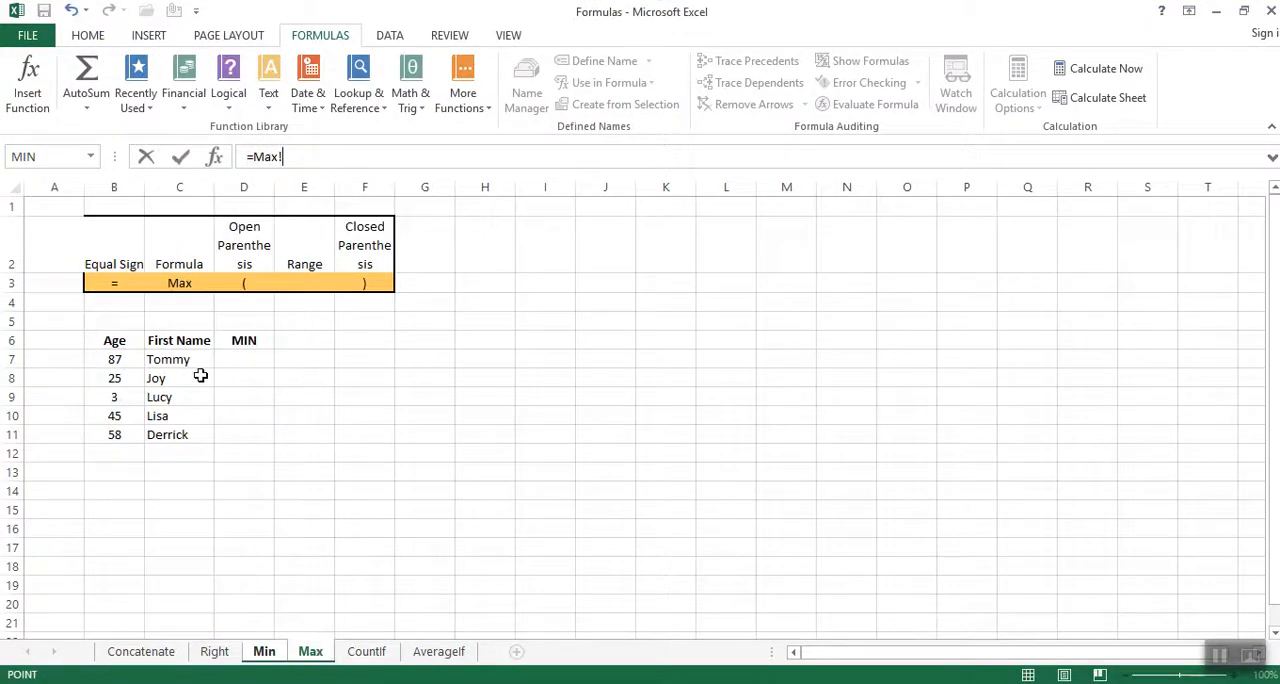
pyautogui.click(305, 343)
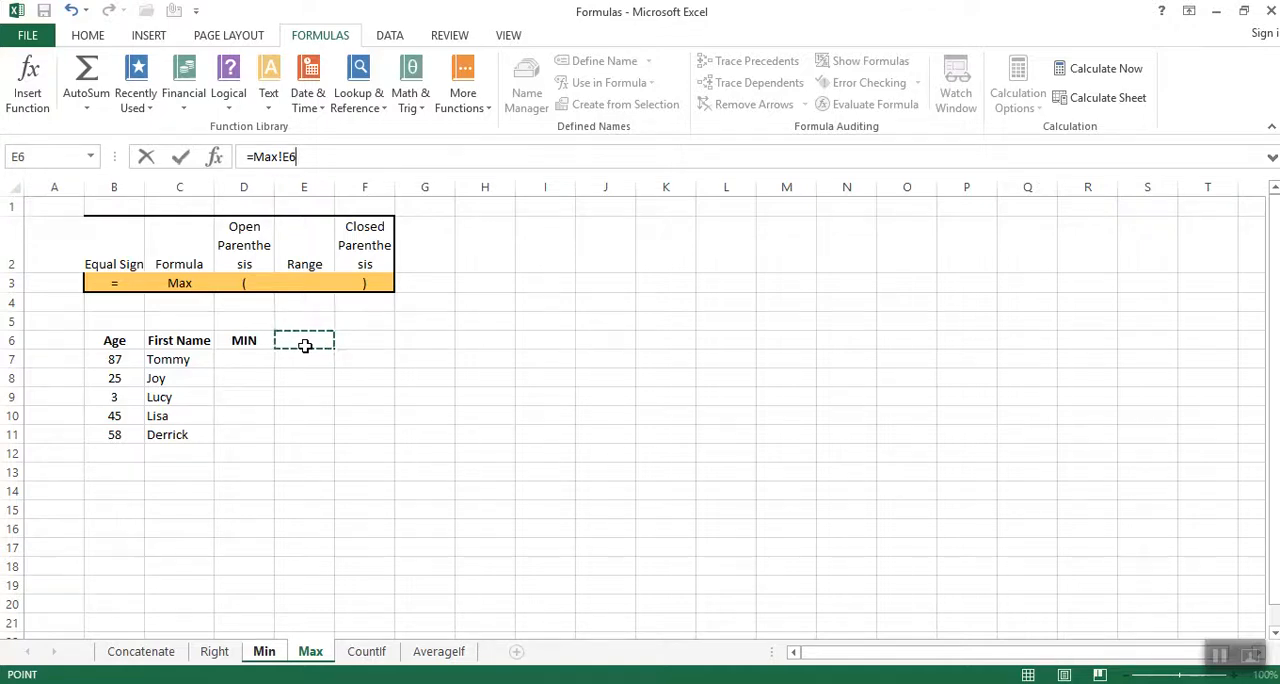
pyautogui.press('Escape')
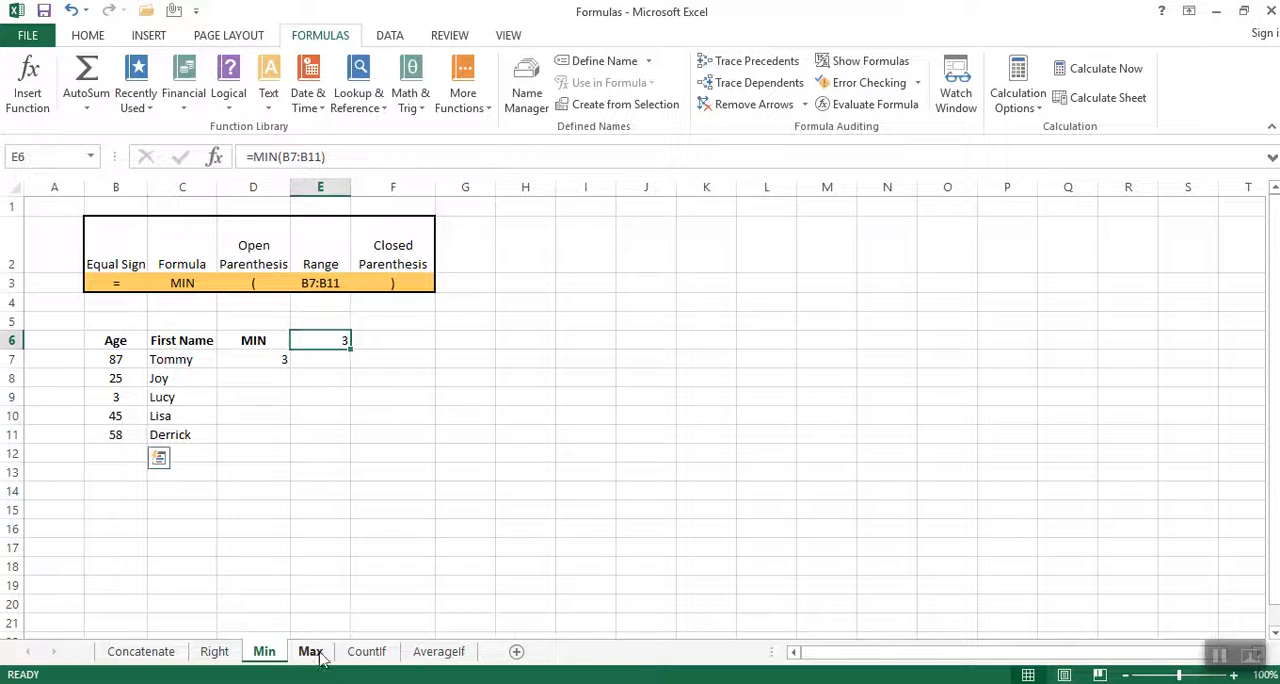
# On the Max sheet, change the MIN heading in cell D6 to MAX.
pyautogui.click(311, 655)
pyautogui.click(318, 350)
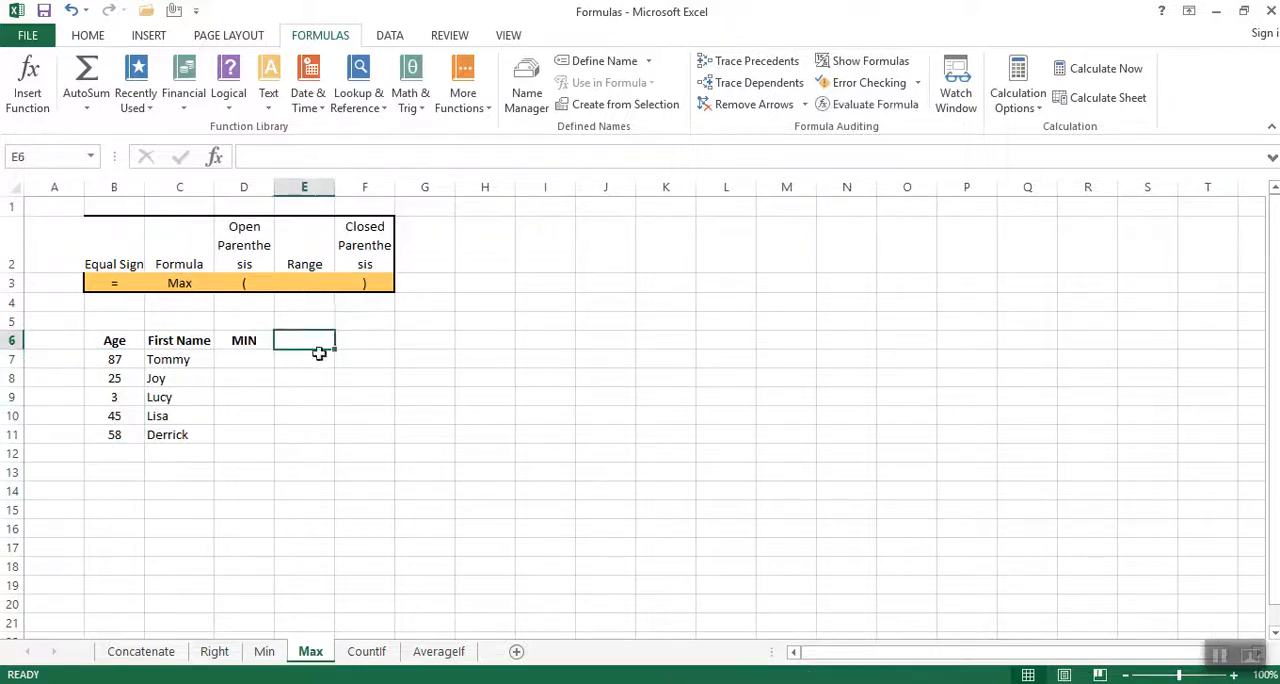
pyautogui.click(244, 340)
pyautogui.write('MAX')
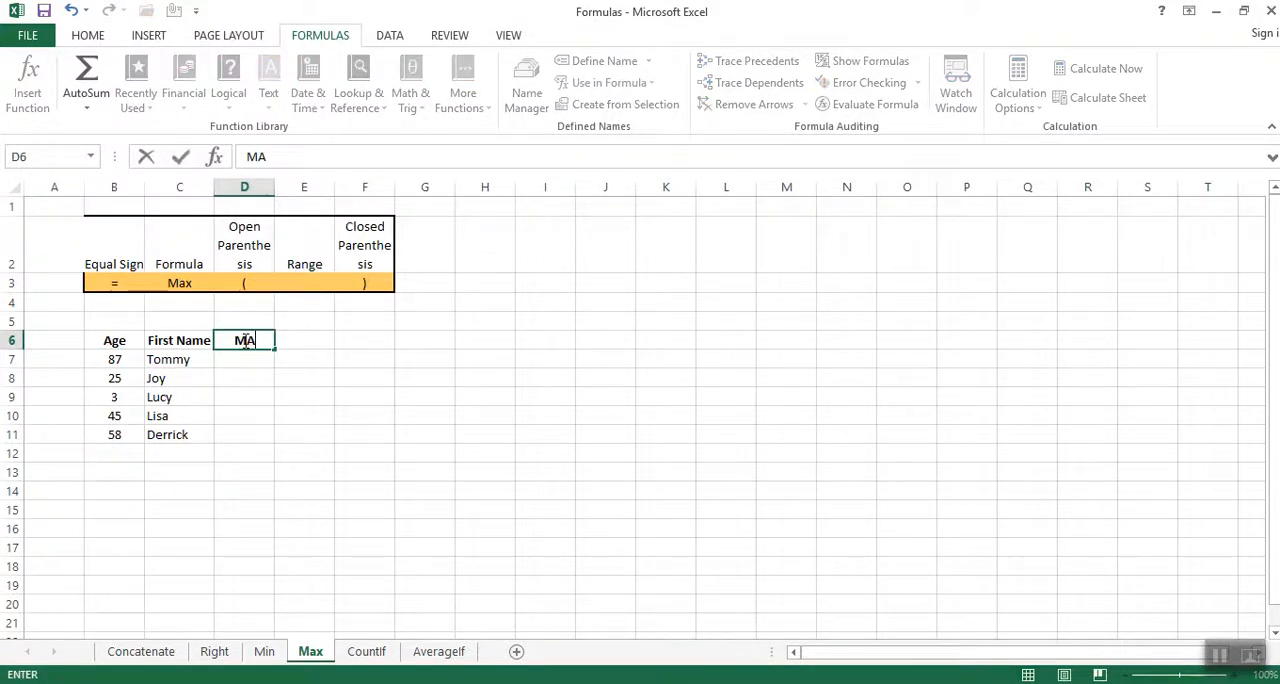
# Enter a MAX formula in cell E6 that covers the age range B7:B11.
pyautogui.click(303, 340)
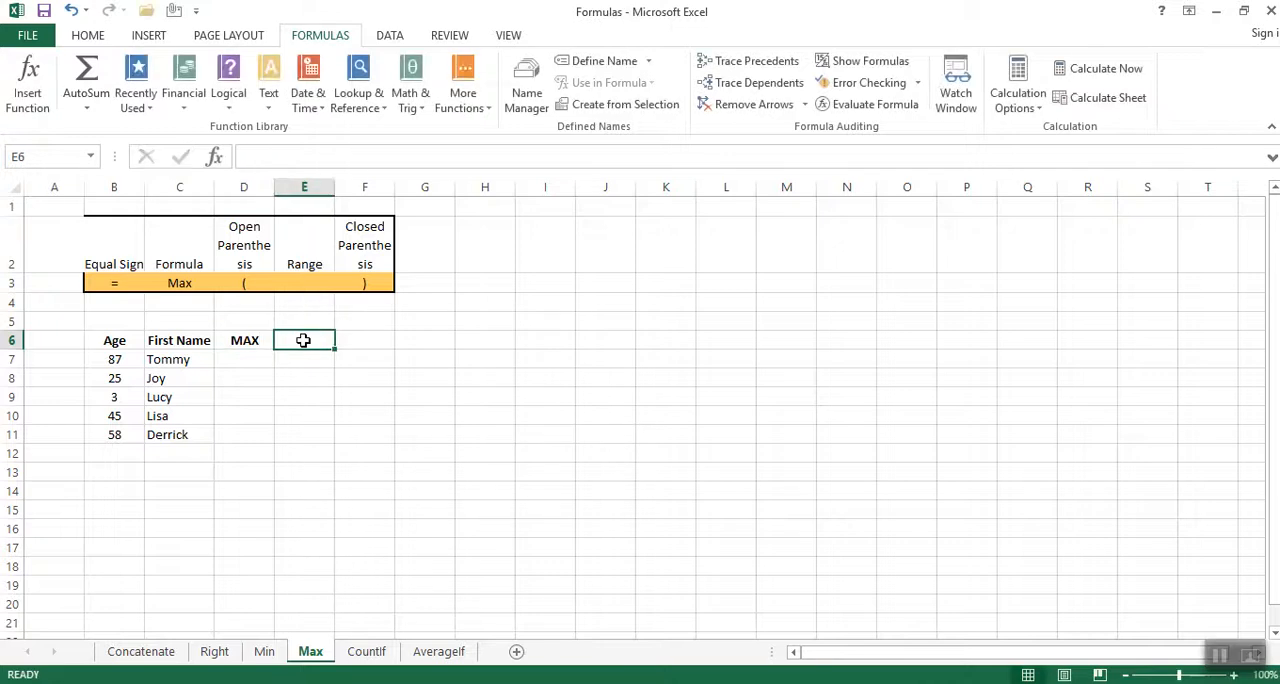
pyautogui.write('=max')
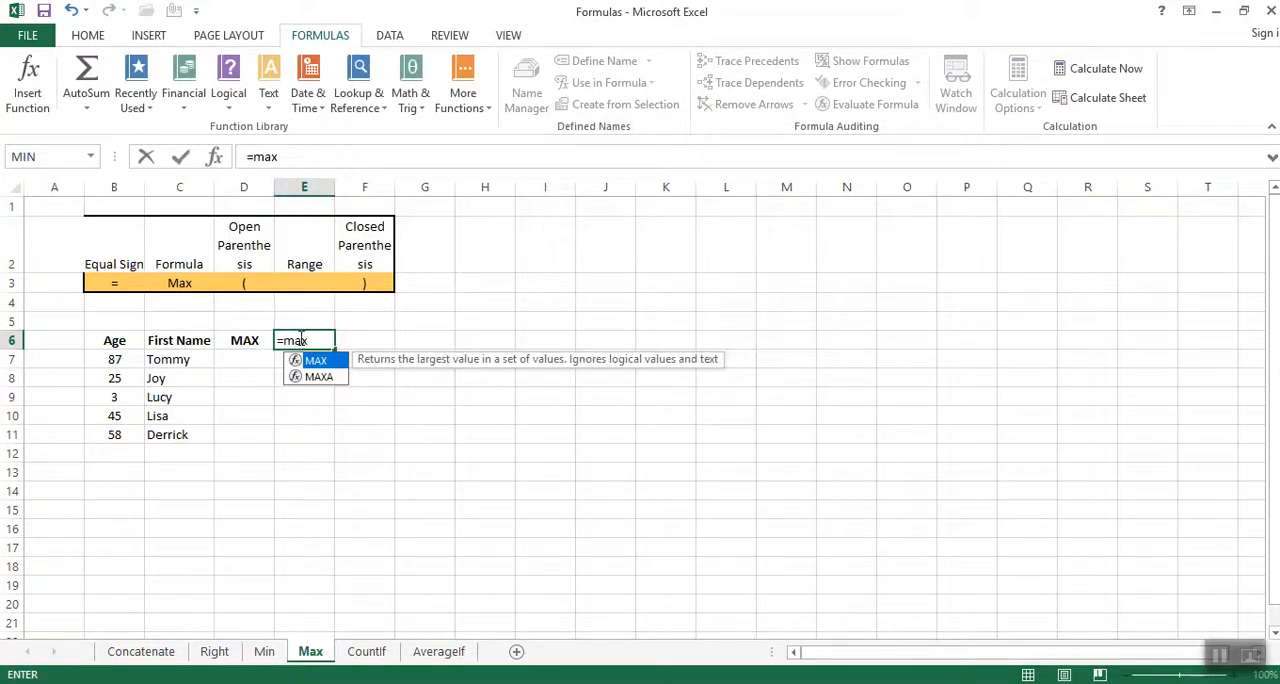
pyautogui.write('(')
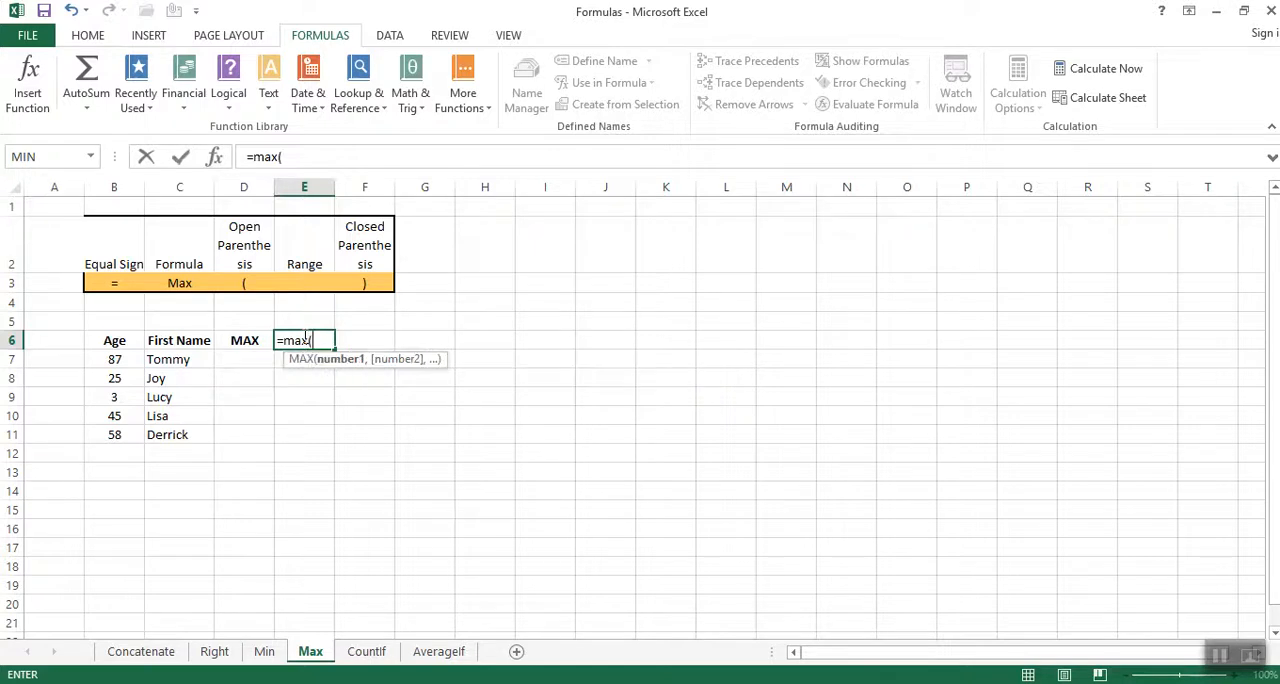
pyautogui.moveTo(114, 362); pyautogui.dragTo(117, 436)
pyautogui.write(')')
pyautogui.press('Return')
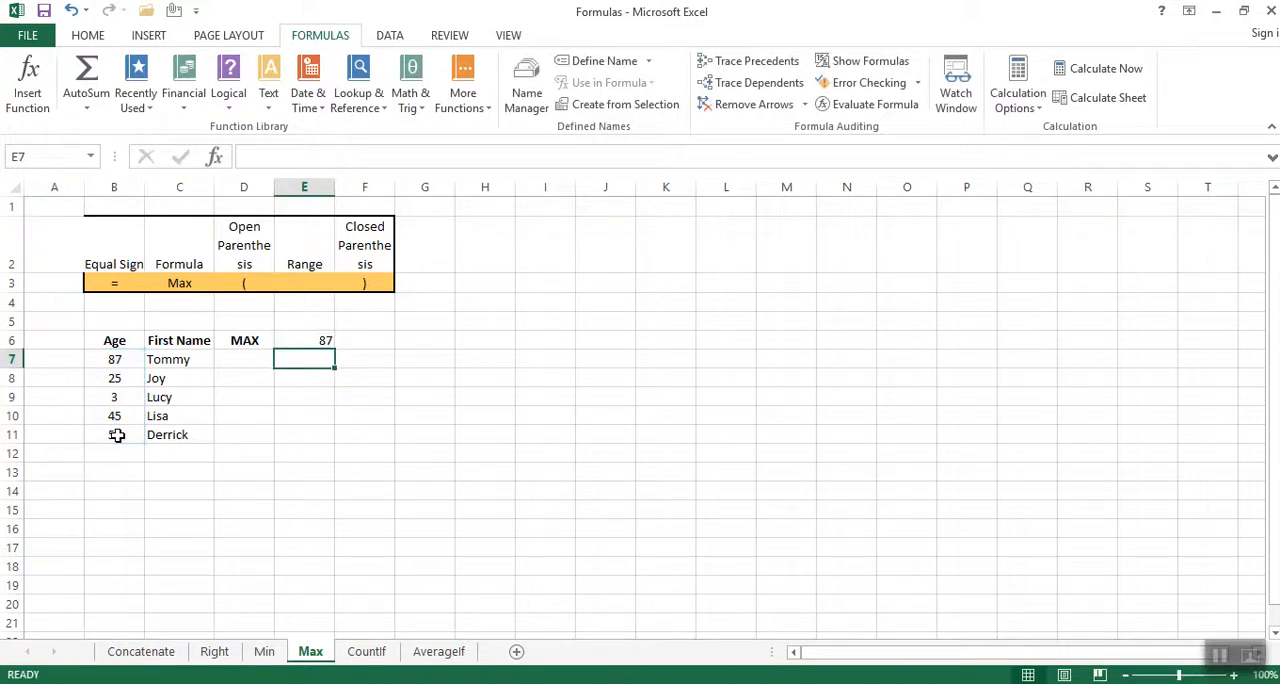
# For cell D7, search the function library for "max" and choose the MAX function.
pyautogui.click(314, 342)
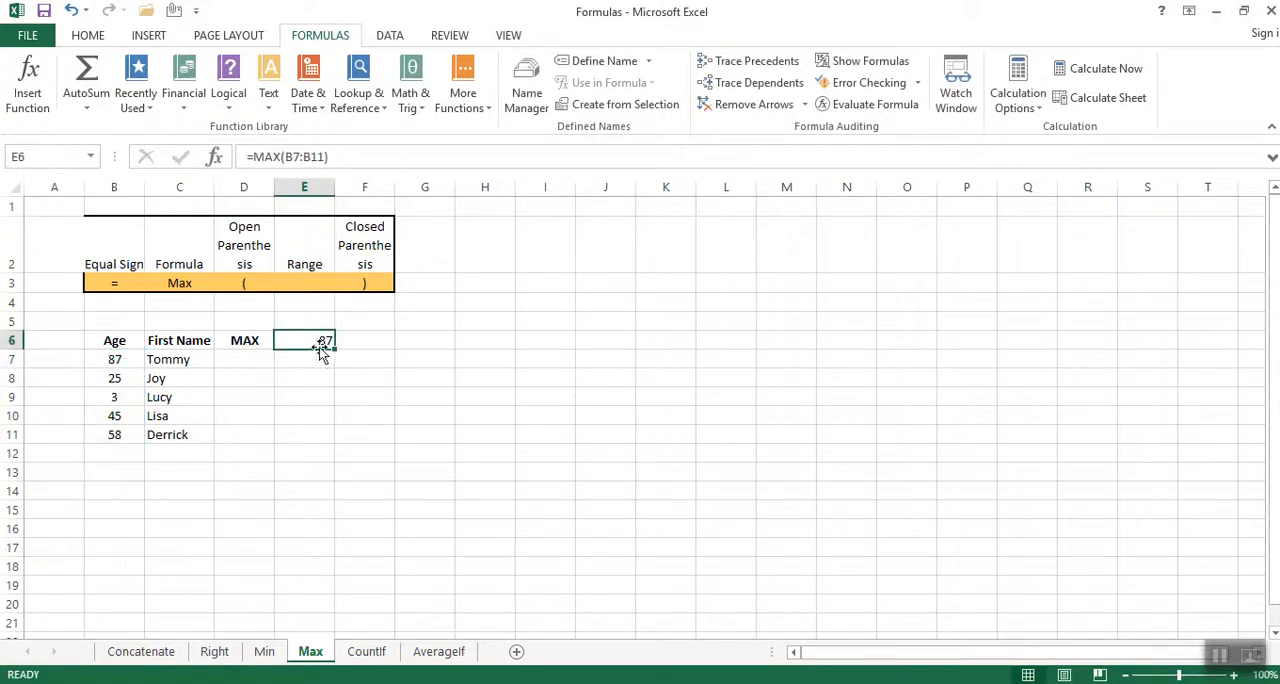
pyautogui.click(245, 365)
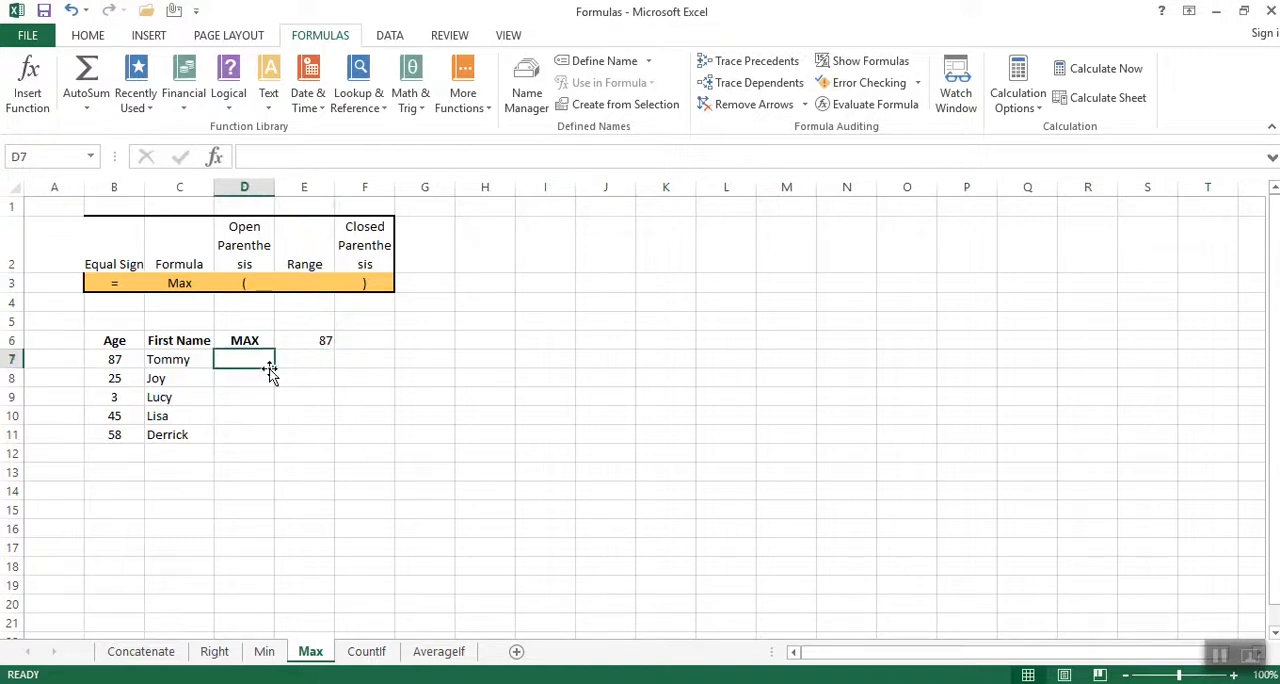
pyautogui.click(28, 85)
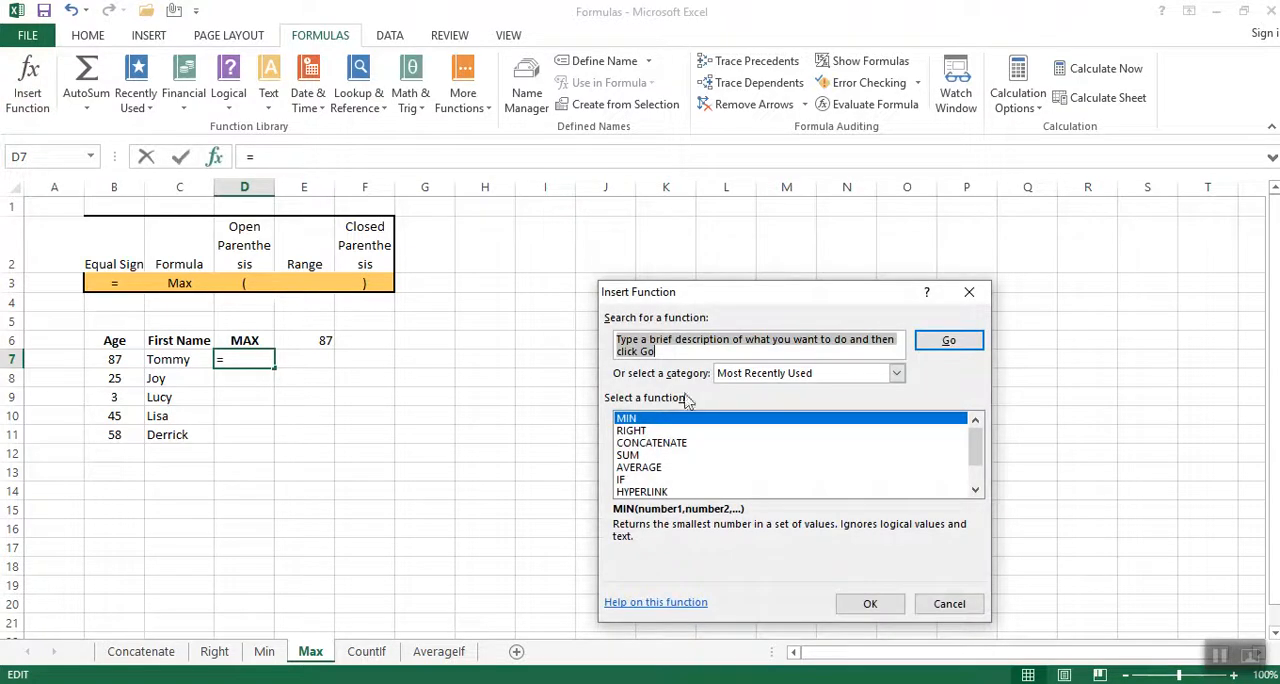
pyautogui.write('m')
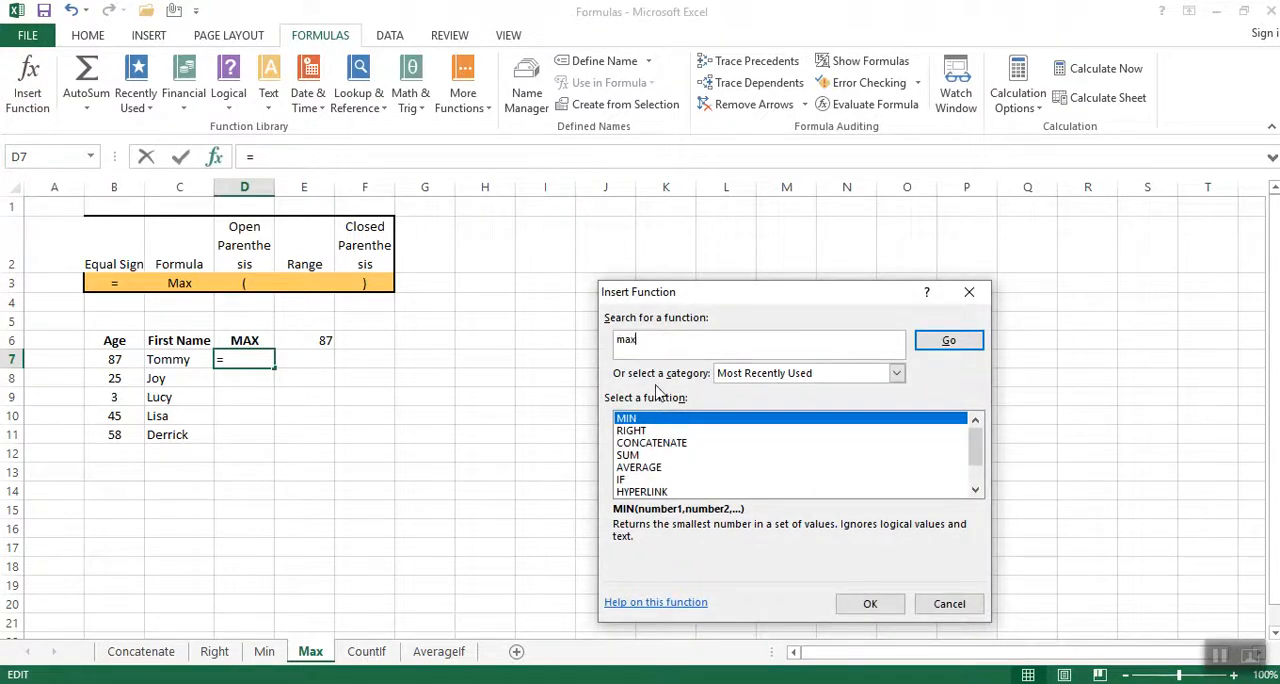
pyautogui.write('ax')
pyautogui.click(974, 343)
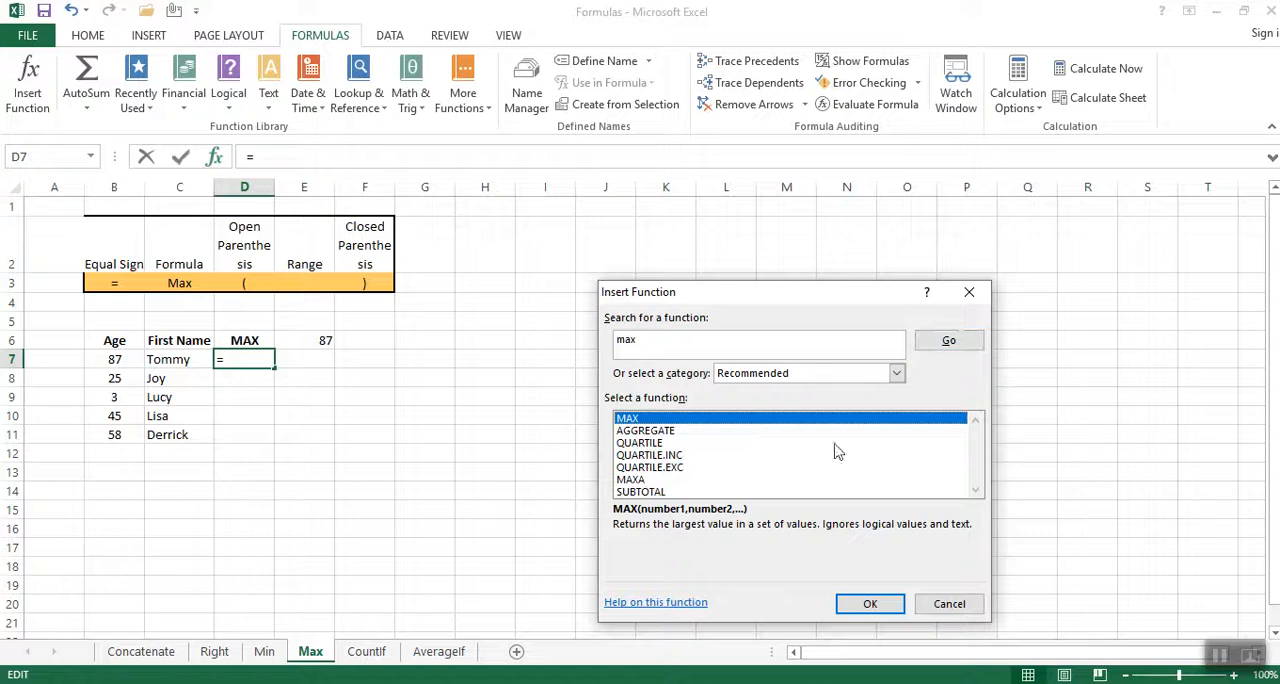
pyautogui.doubleClick(649, 420)
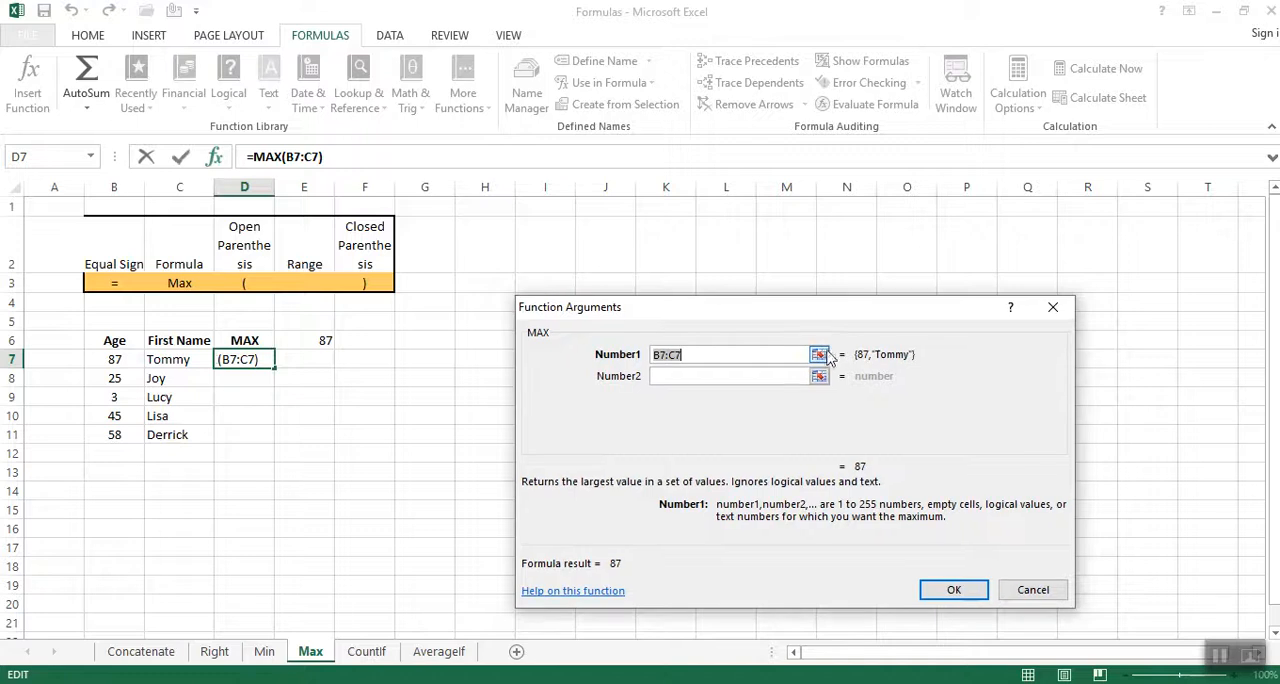
# Replace the suggested Number1 argument with the age range B7:B11 and insert the MAX function in D7.
pyautogui.click(818, 353)
pyautogui.moveTo(104, 359); pyautogui.dragTo(110, 436)
pyautogui.press('Return')
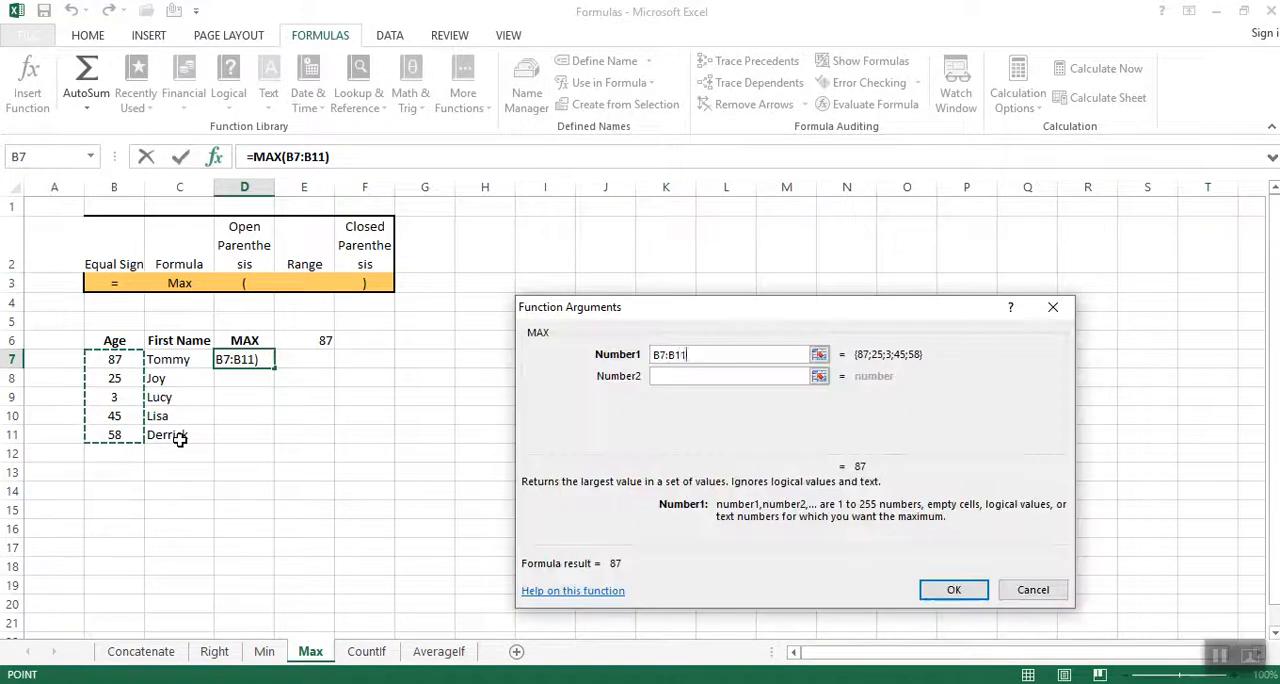
pyautogui.click(955, 591)
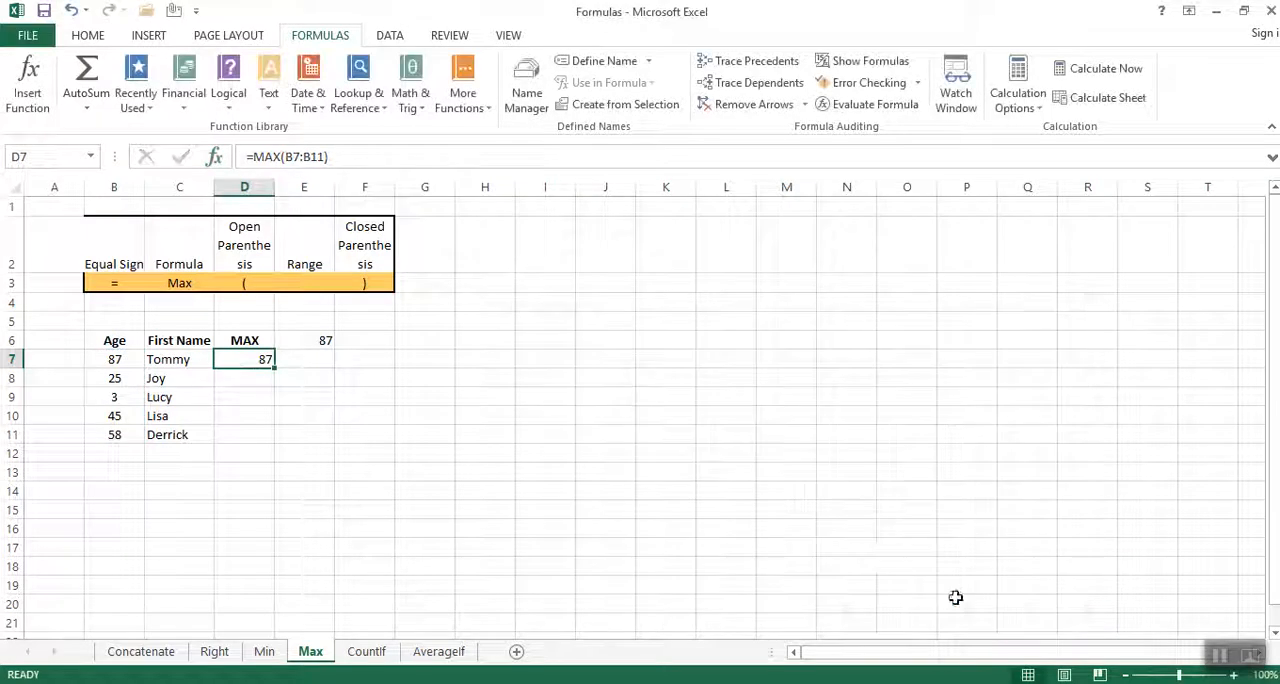
pyautogui.click(560, 426)
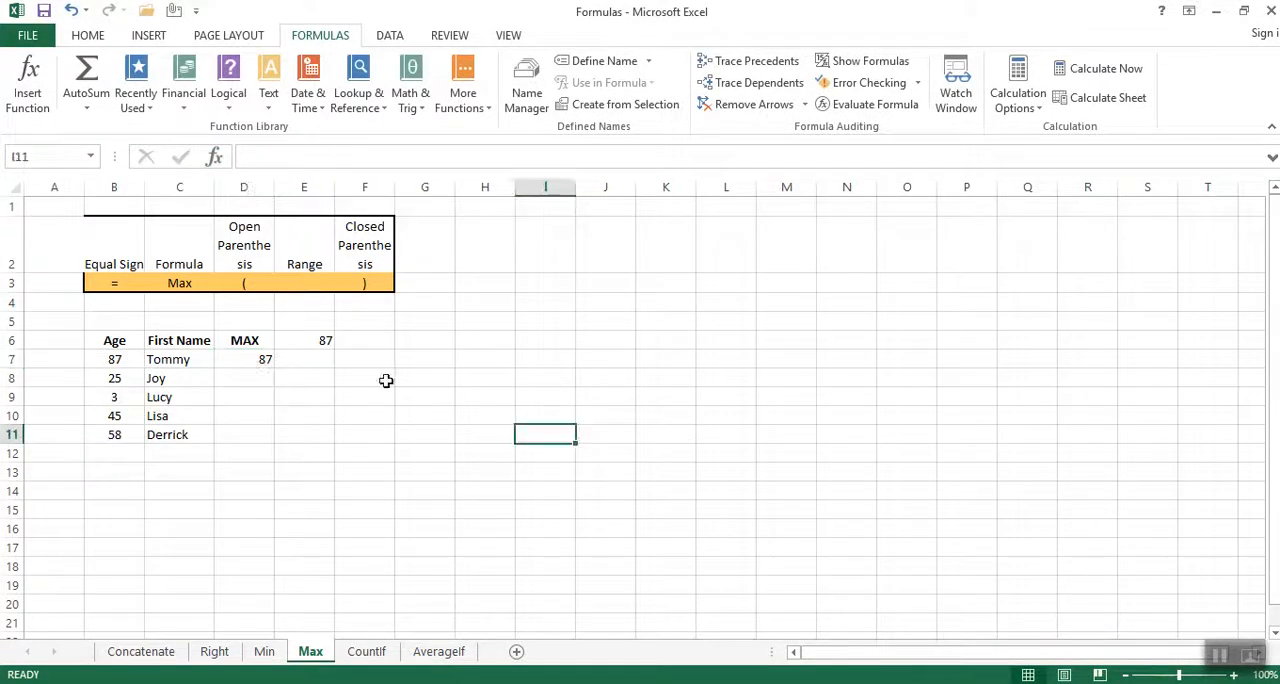
# Copy the whole text of the MAX formula from cell D7.
pyautogui.click(259, 361)
pyautogui.moveTo(344, 163); pyautogui.dragTo(240, 158)
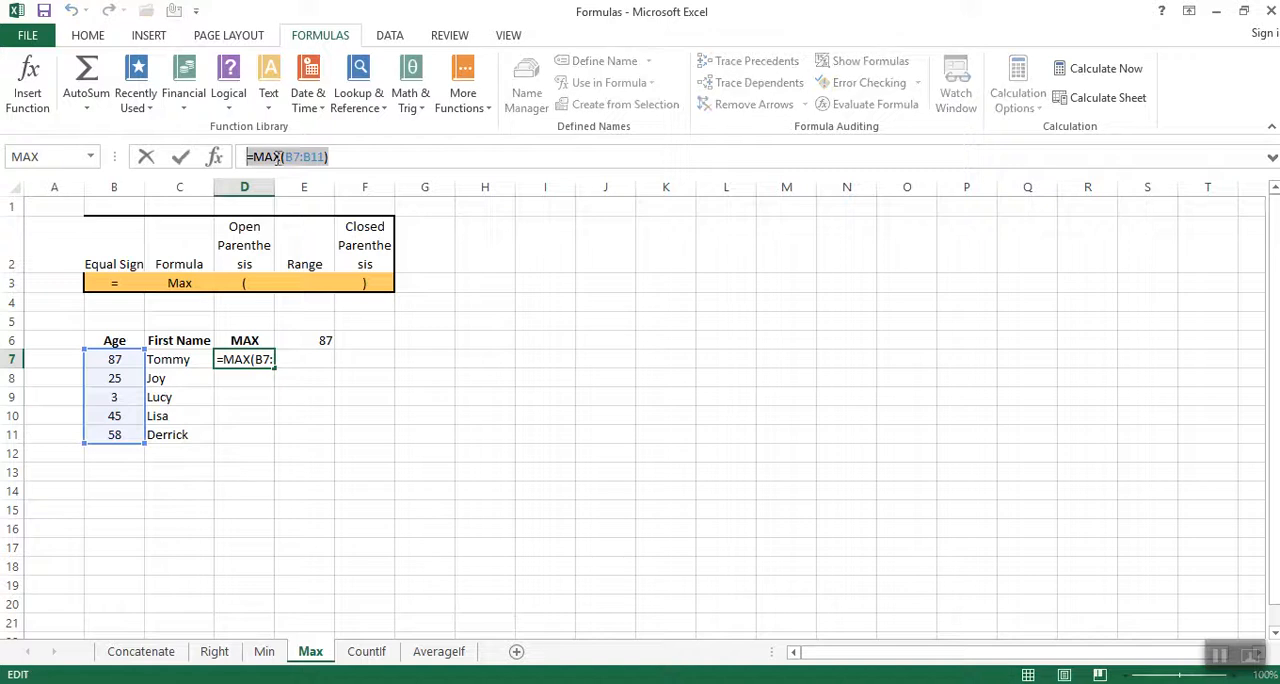
pyautogui.rightClick(278, 157)
pyautogui.click(300, 192)
# Switch to the Word document and paste the copied MAX formula on the line below the MIN formula.
pyautogui.hotkey('alt', 'Tab')
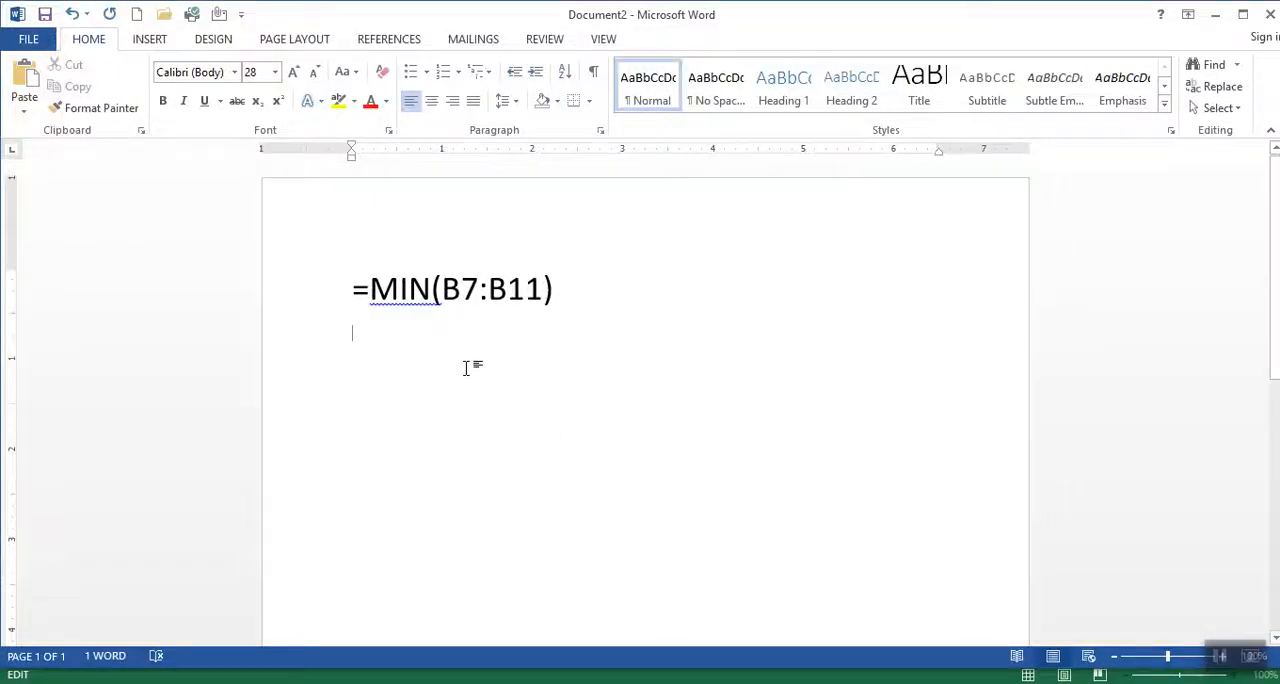
pyautogui.rightClick(447, 341)
pyautogui.click(488, 424)
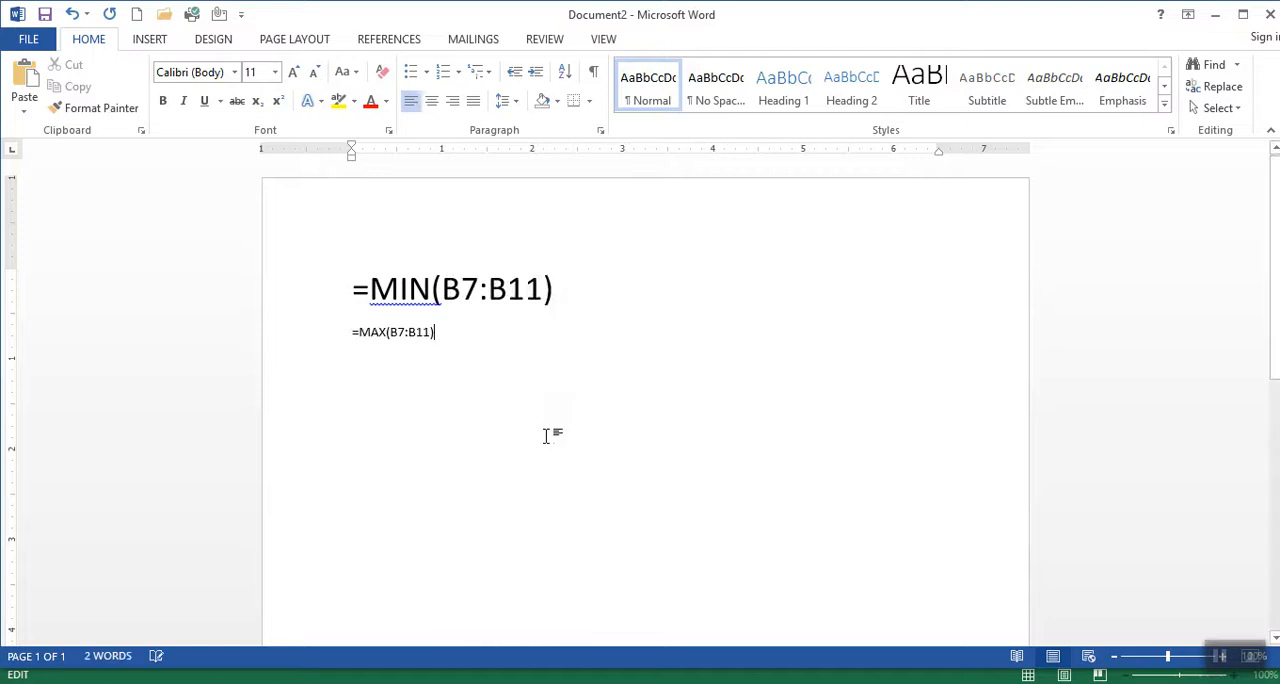
# Enlarge the pasted =MAX(B7:B11) text to font size 28 and deselect it.
pyautogui.moveTo(480, 333); pyautogui.dragTo(317, 331)
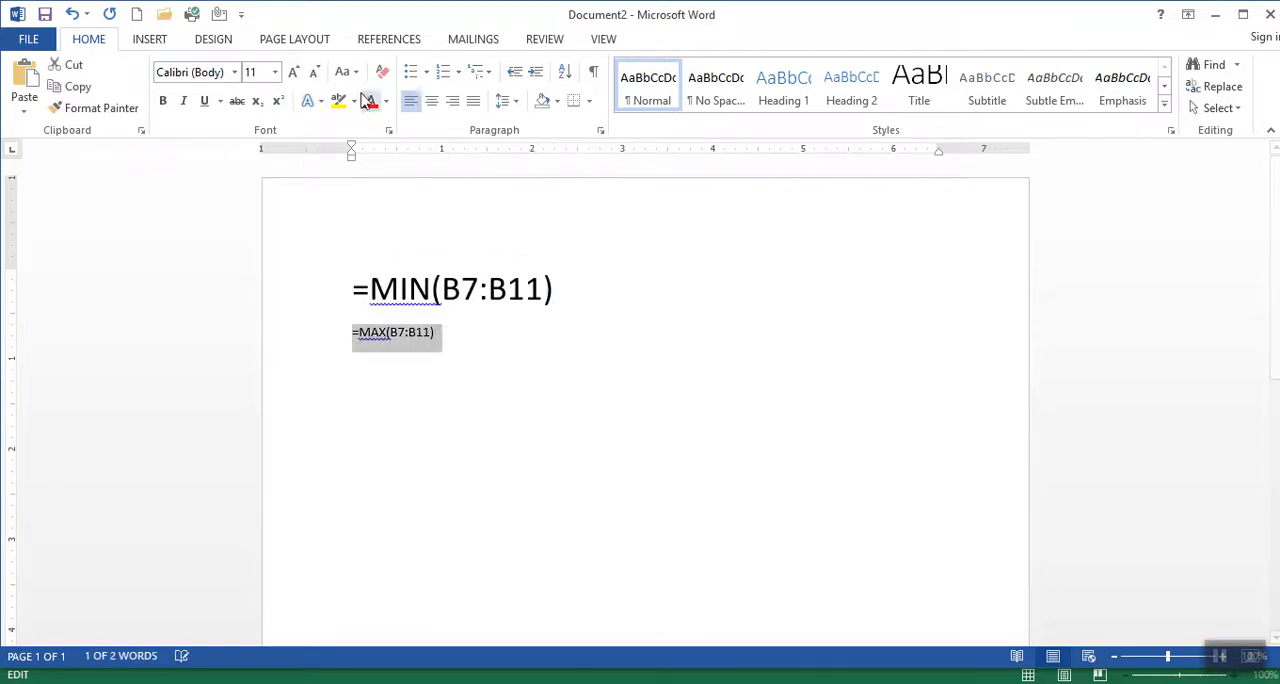
pyautogui.click(294, 74)
pyautogui.click(294, 74)
pyautogui.click(294, 74)
pyautogui.click(294, 74)
pyautogui.click(294, 74)
pyautogui.click(294, 74)
pyautogui.click(296, 75)
pyautogui.click(296, 75)
pyautogui.click(296, 75)
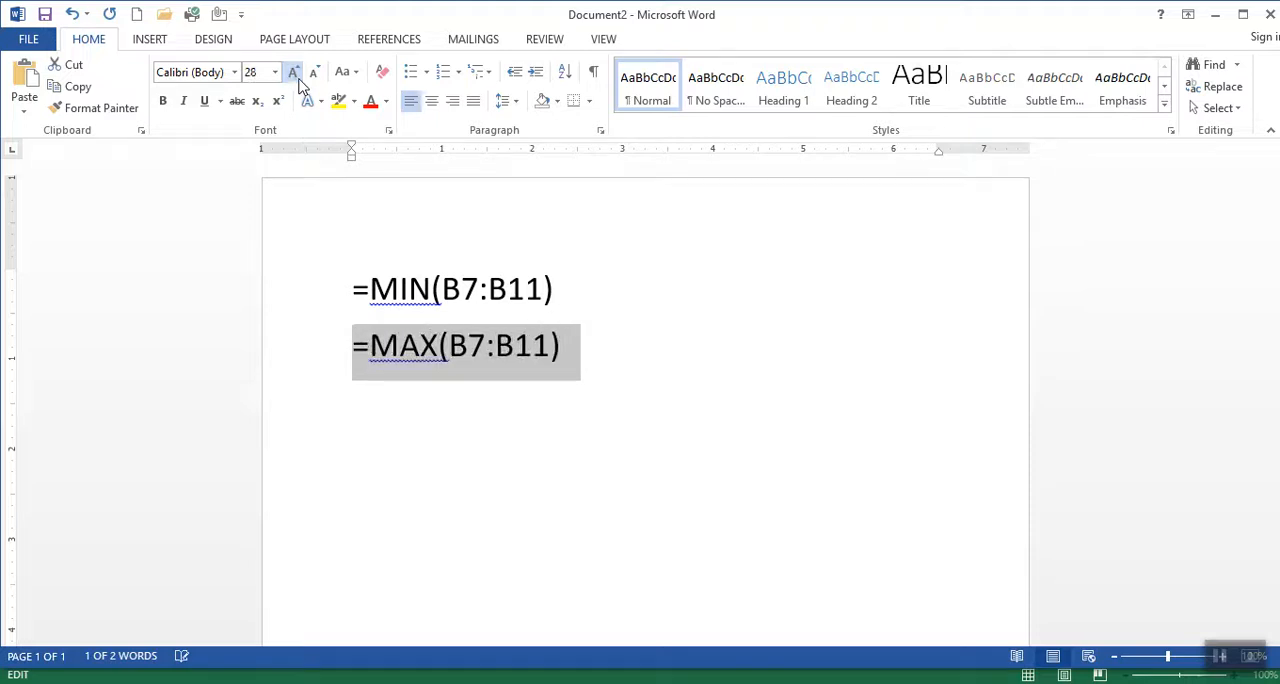
pyautogui.click(866, 450)
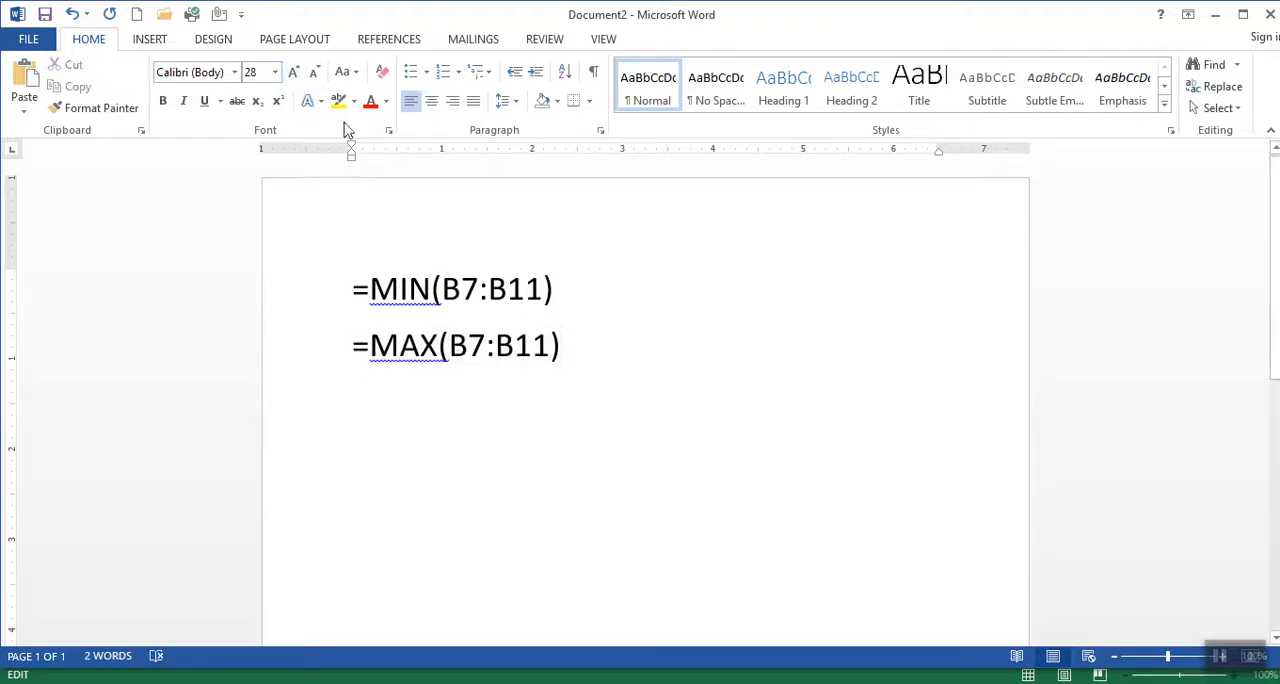